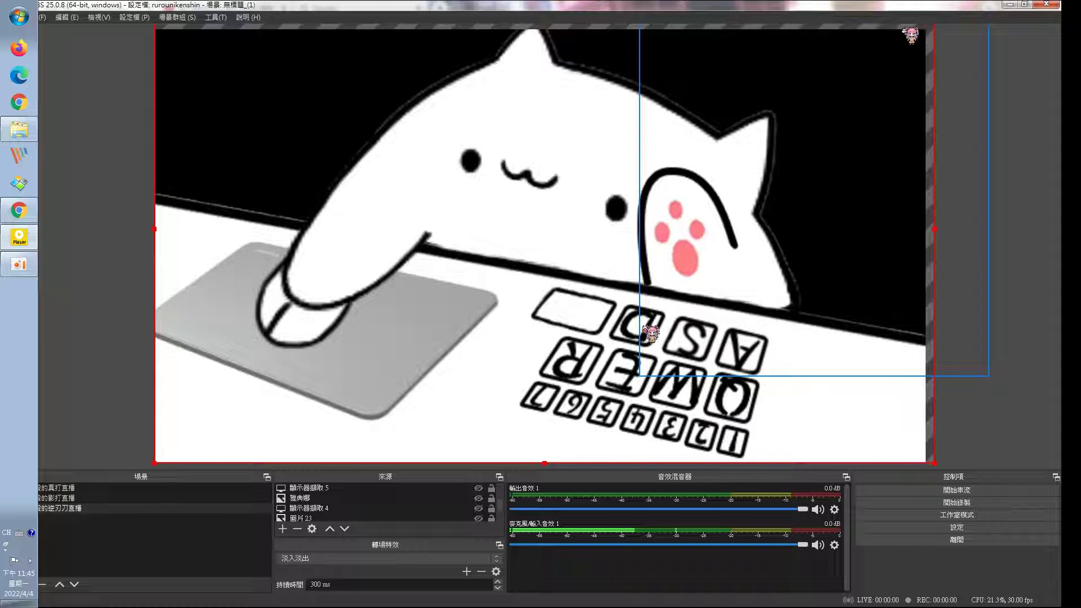
- Switch to Chrome and download archive.zip from the v0.0.52 release of youtube-live-chat-flow into the 劍心實況 folder
click(20, 211)
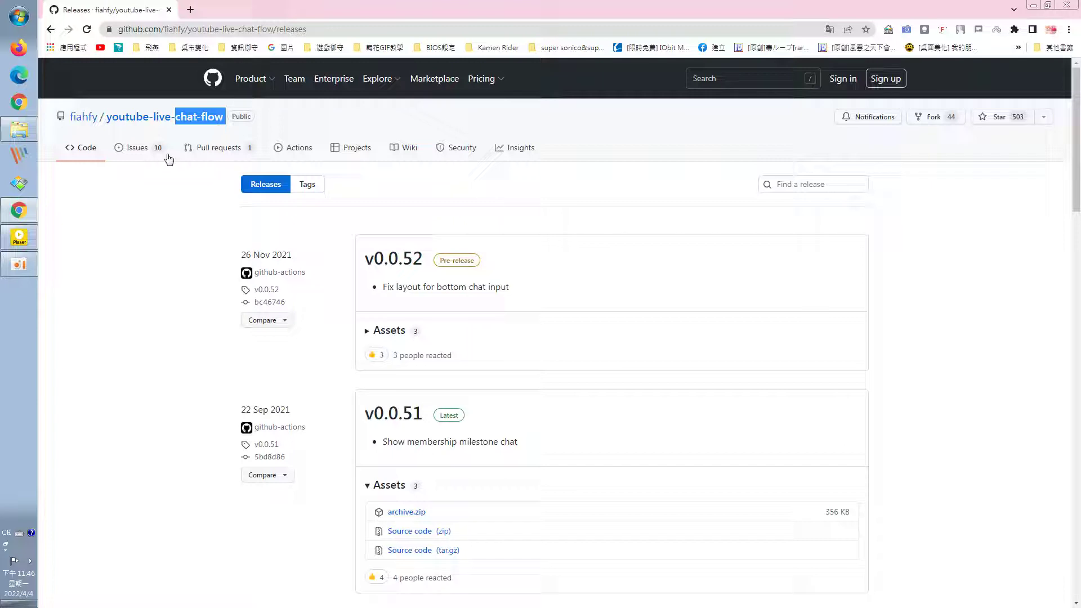
drag(105, 116, 136, 115)
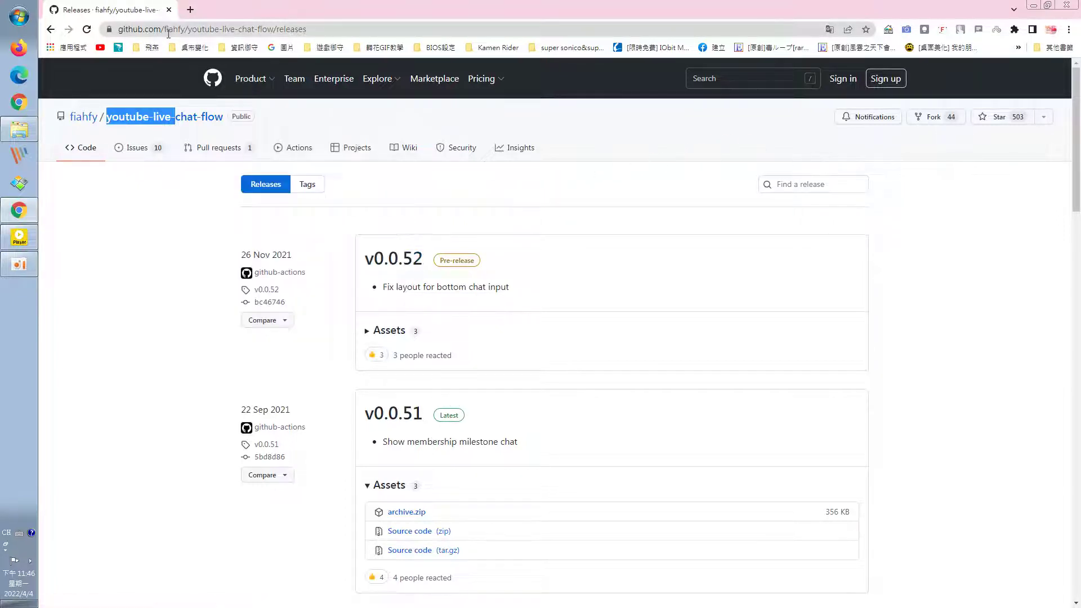
drag(228, 133, 114, 124)
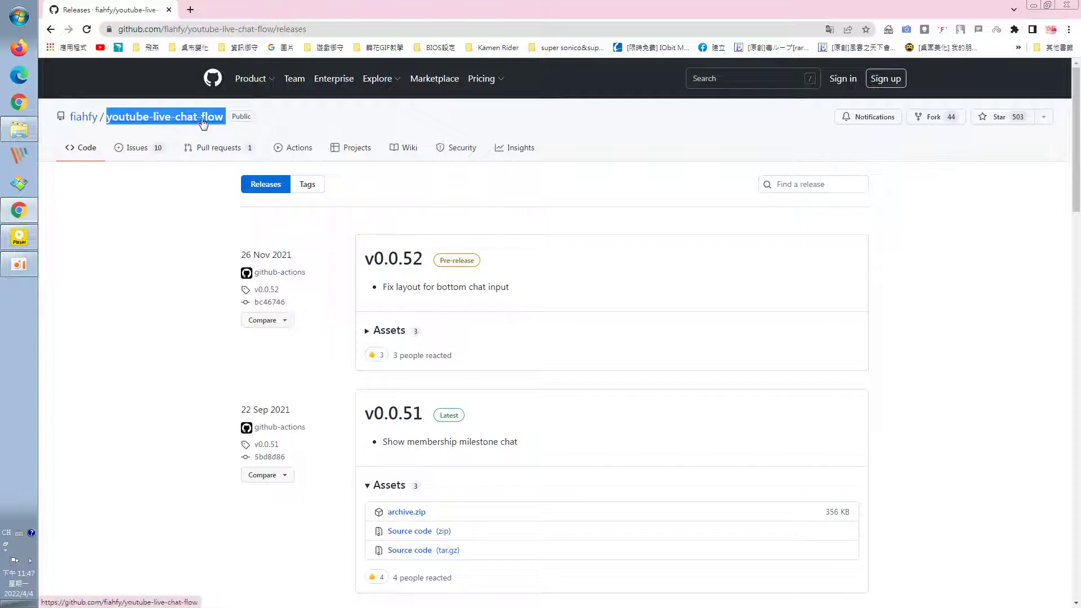
click(406, 263)
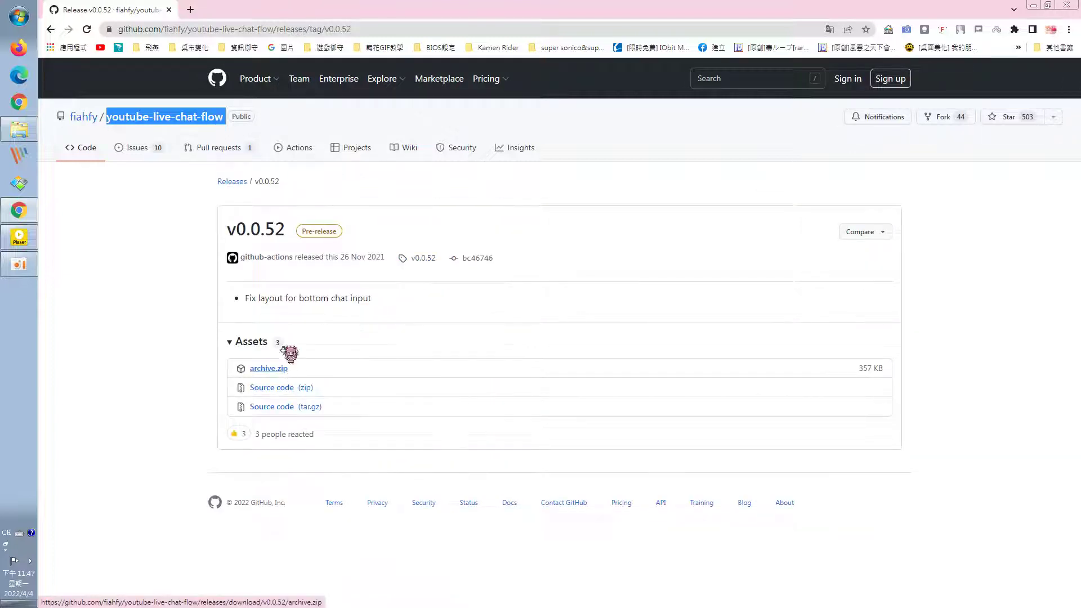
click(273, 370)
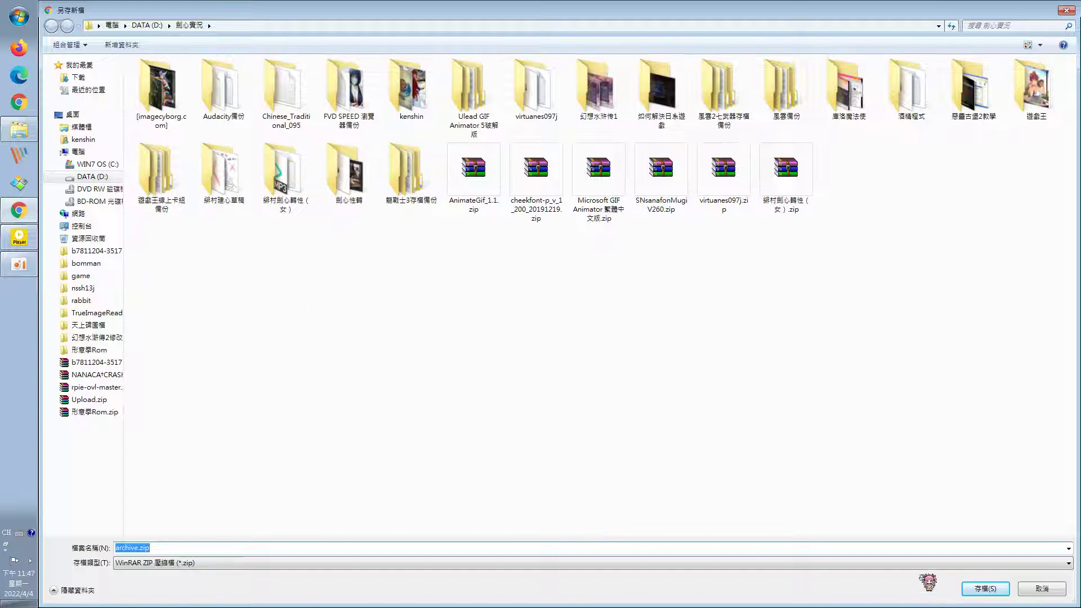
click(996, 589)
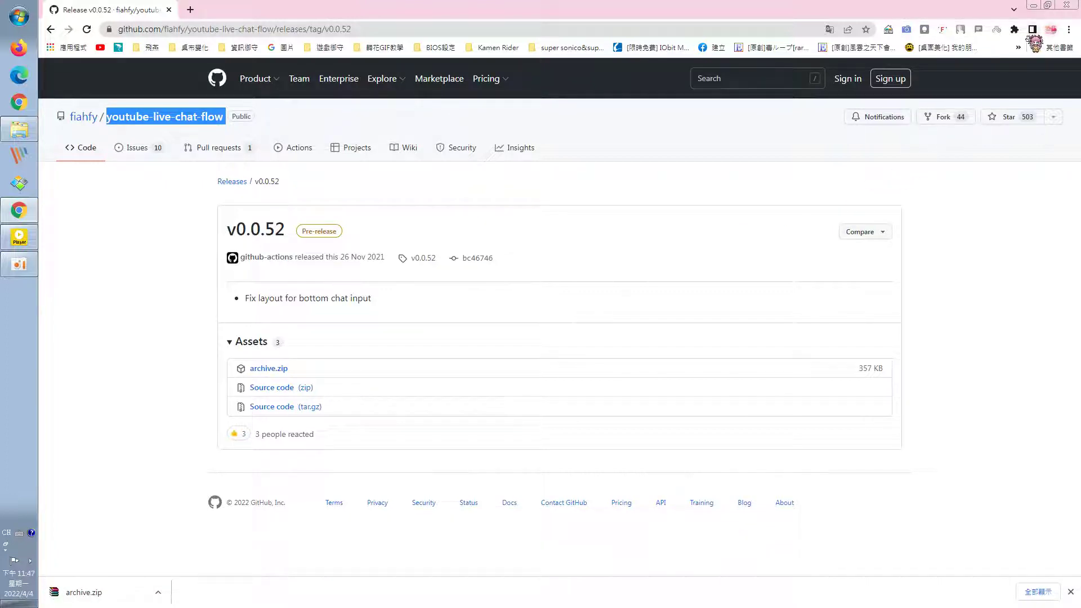
- Open Chrome's extensions page from its settings and look through the installed extensions
click(1069, 29)
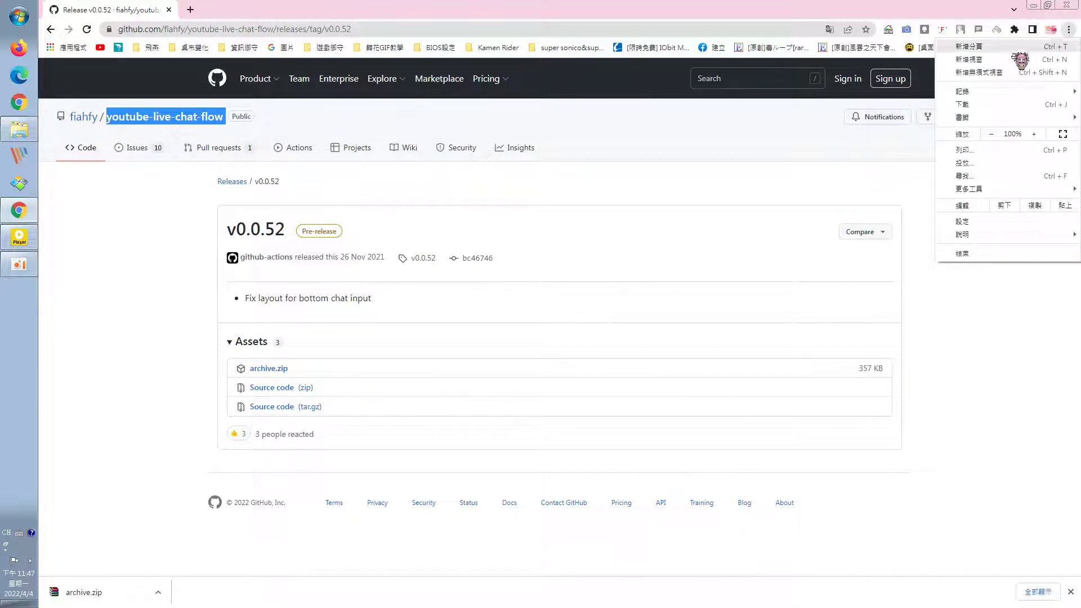
click(983, 223)
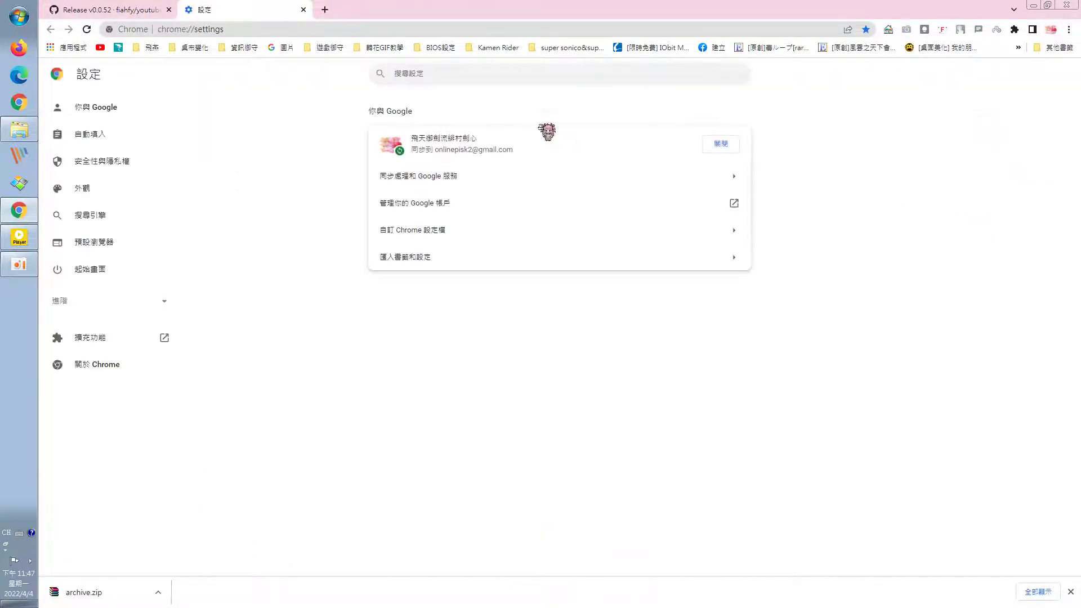
click(110, 345)
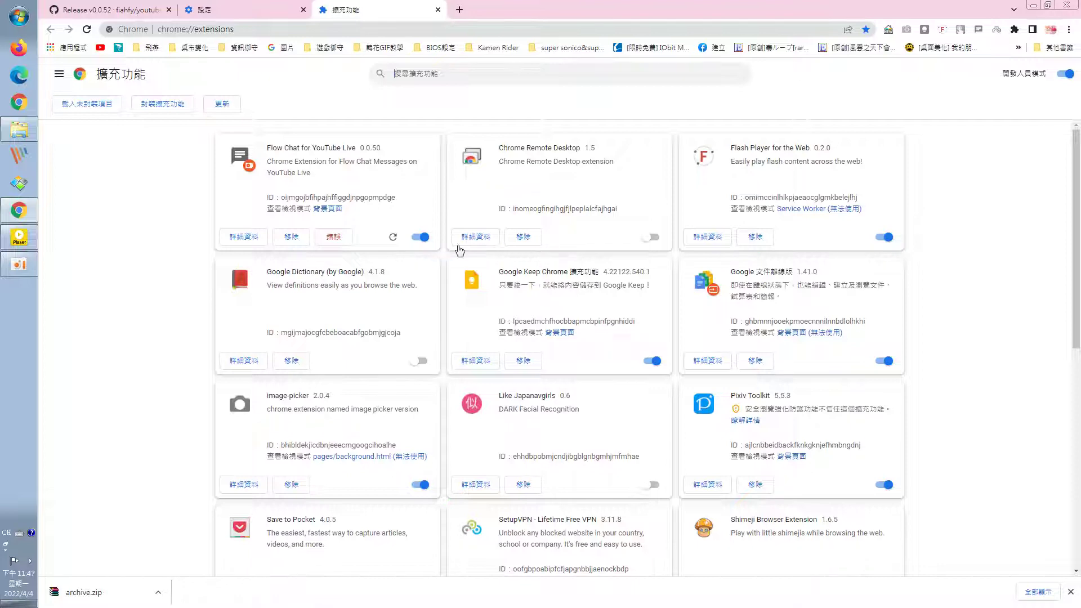
scroll(459, 252, down, 1)
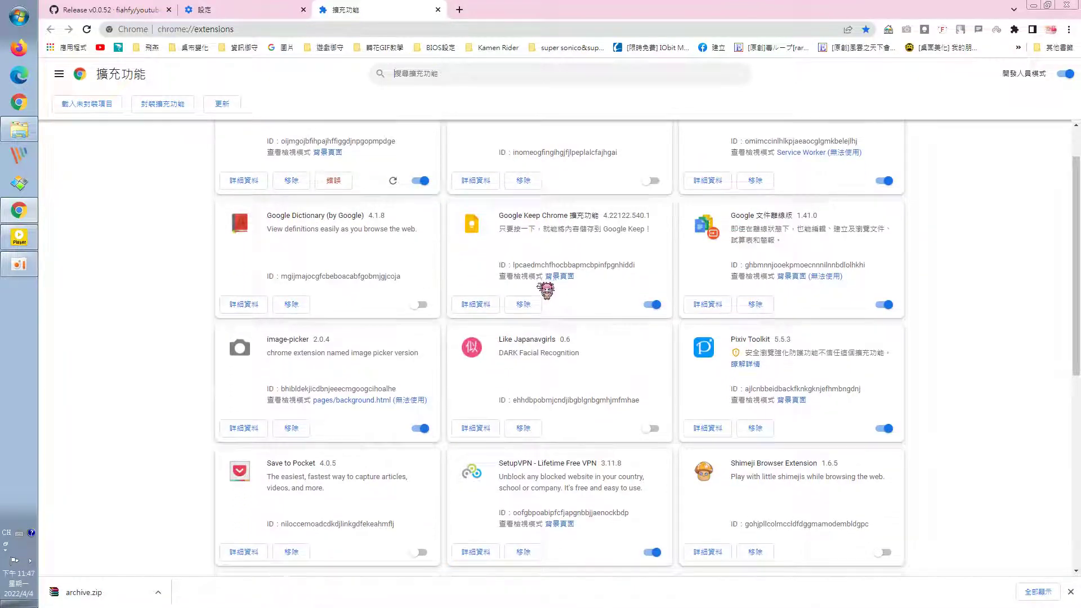
scroll(546, 289, down, 1)
scroll(580, 301, down, 3)
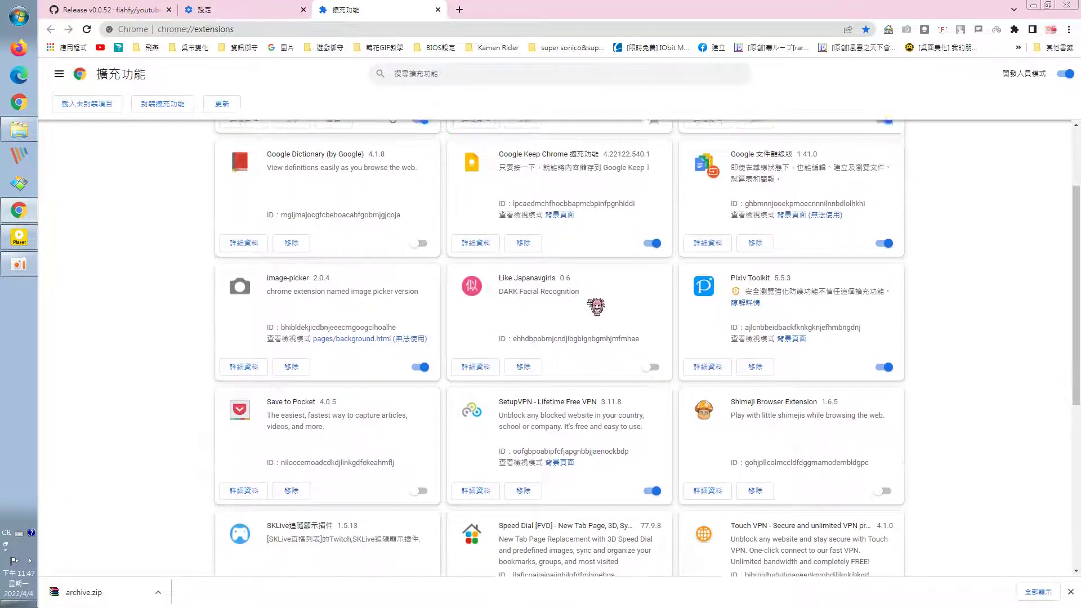
scroll(597, 307, down, 3)
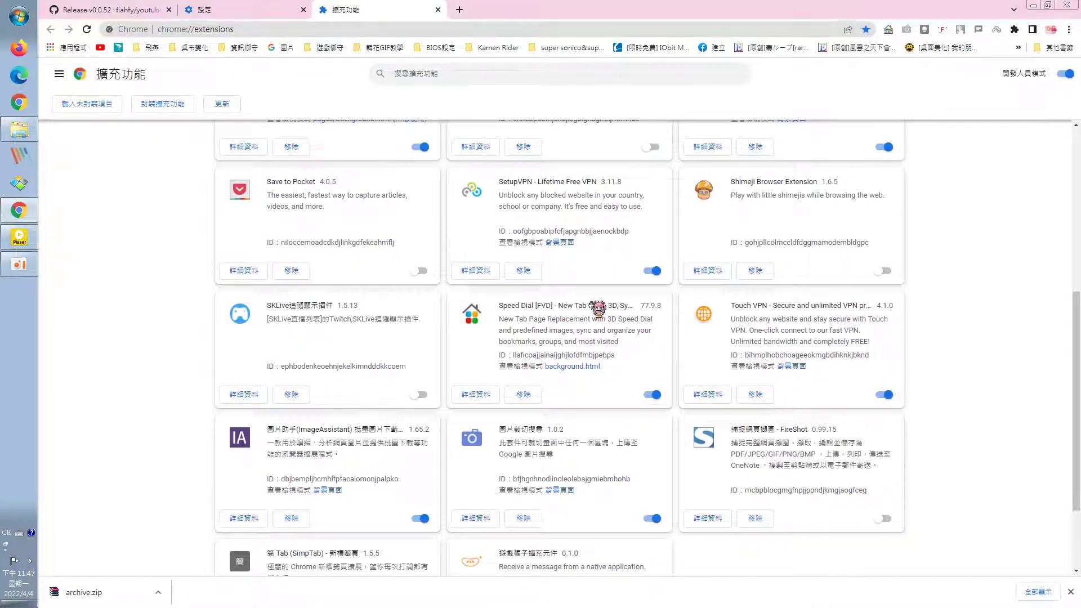
scroll(598, 308, up, 8)
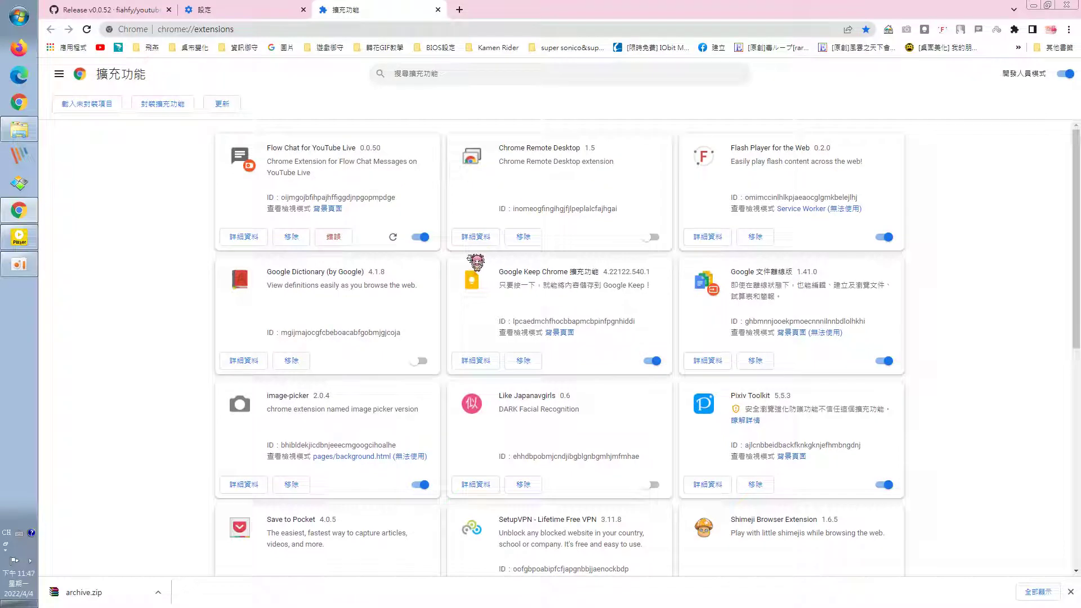
- Remove the installed Flow Chat for YouTube Live 0.0.50 extension
drag(410, 149, 269, 158)
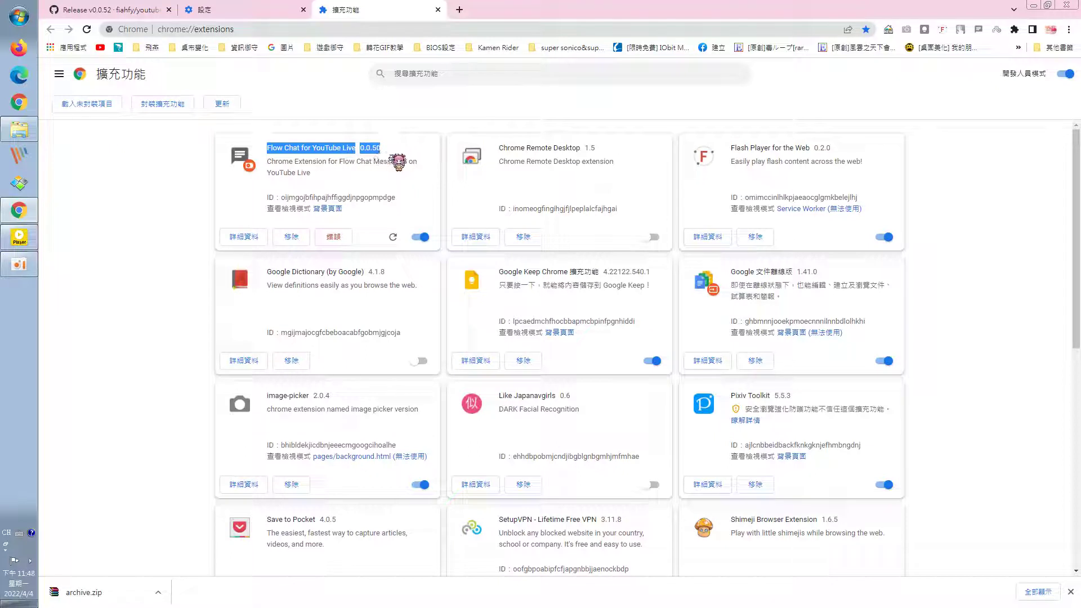
click(422, 237)
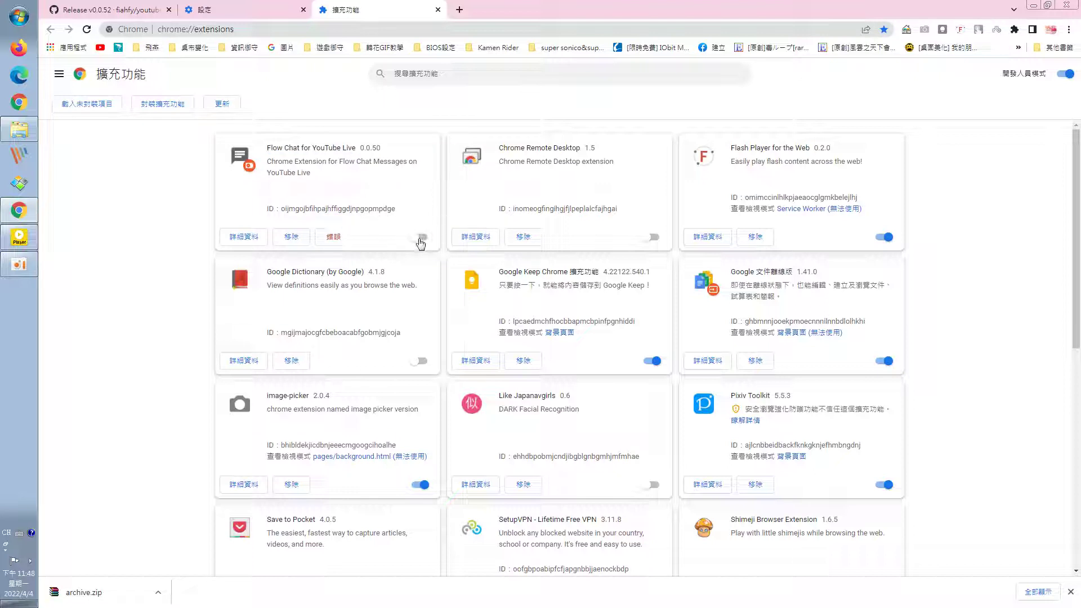
click(421, 239)
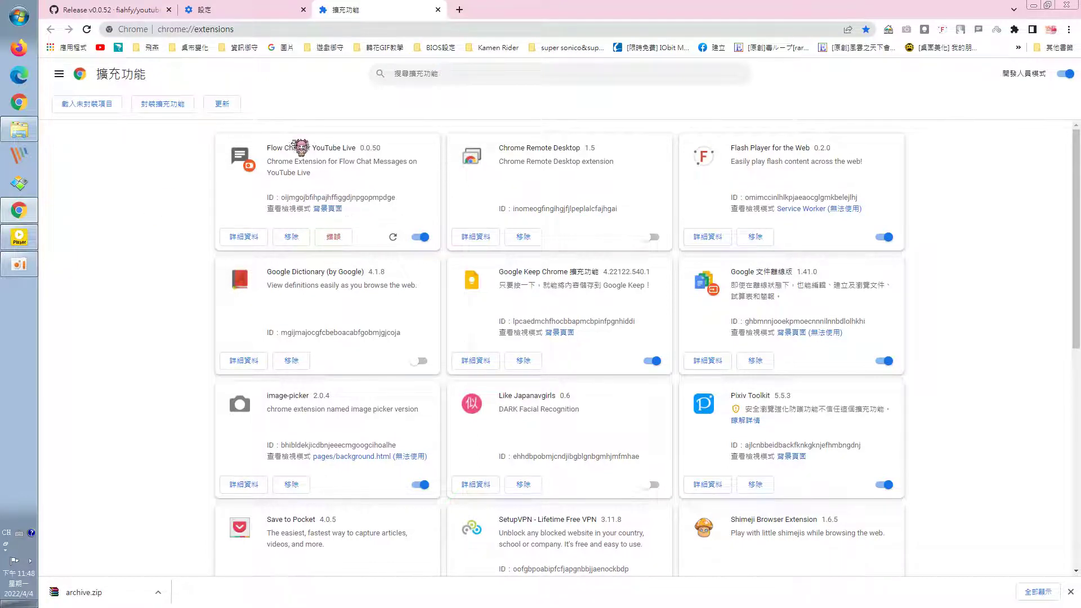
click(293, 242)
click(919, 94)
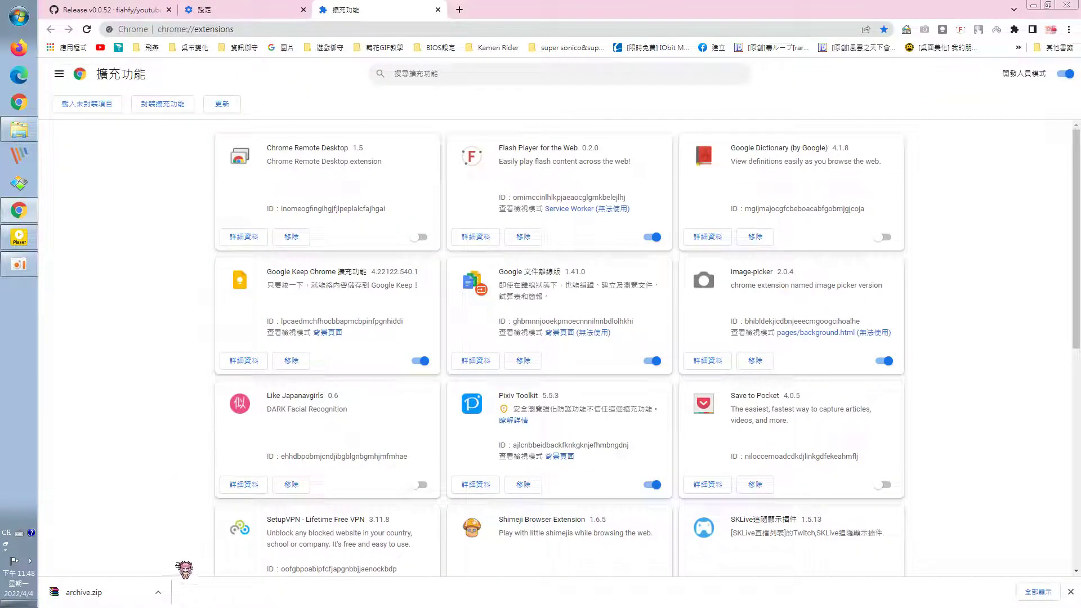
click(158, 592)
click(197, 578)
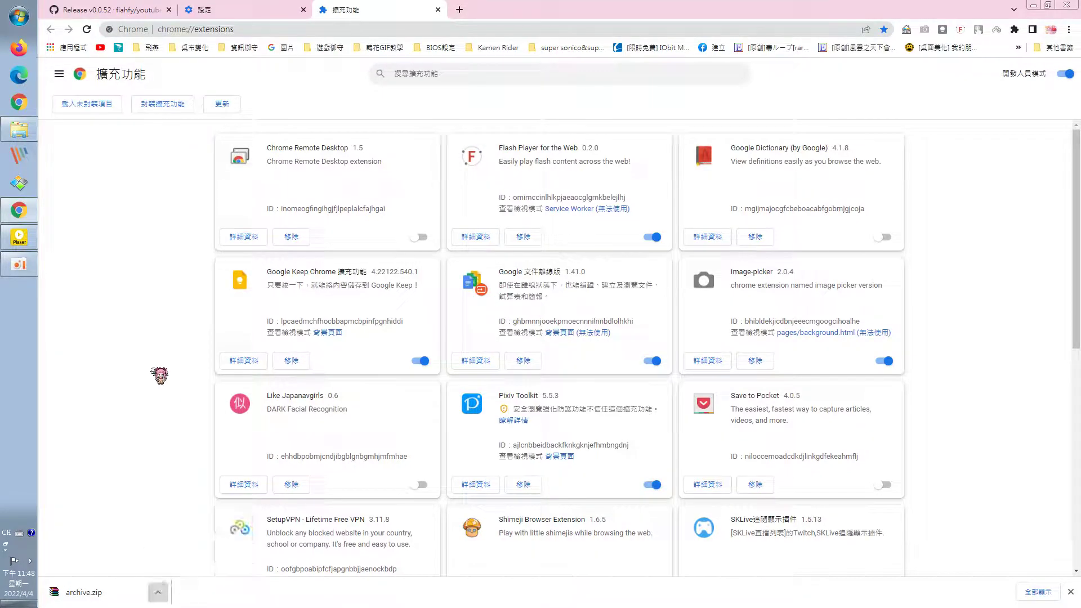
click(89, 105)
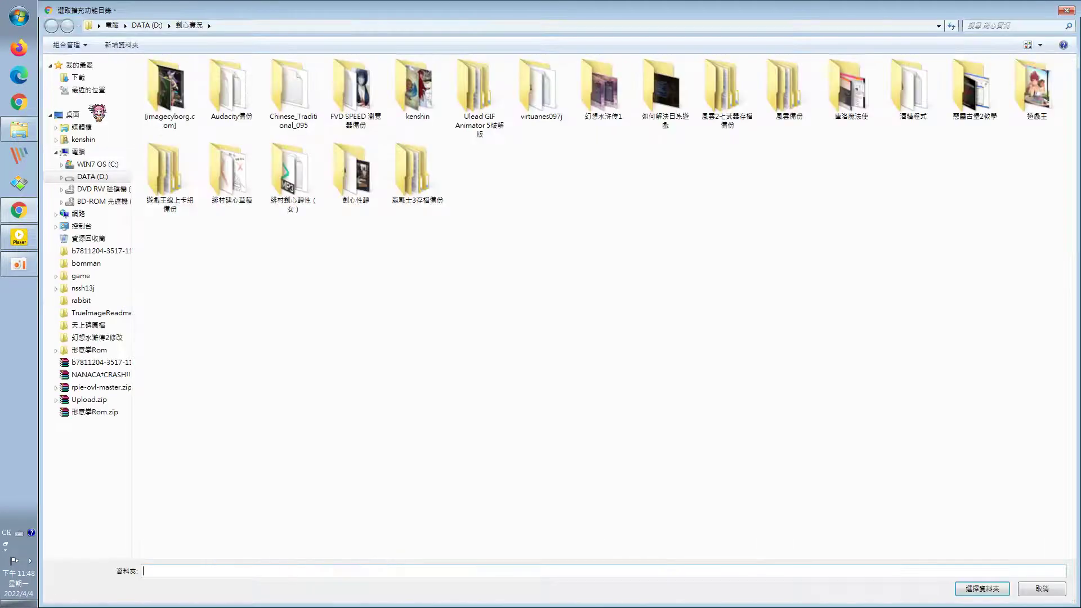
click(1042, 590)
- Show the downloaded archive.zip in its folder and extract it there into a folder named archive
click(158, 592)
click(159, 591)
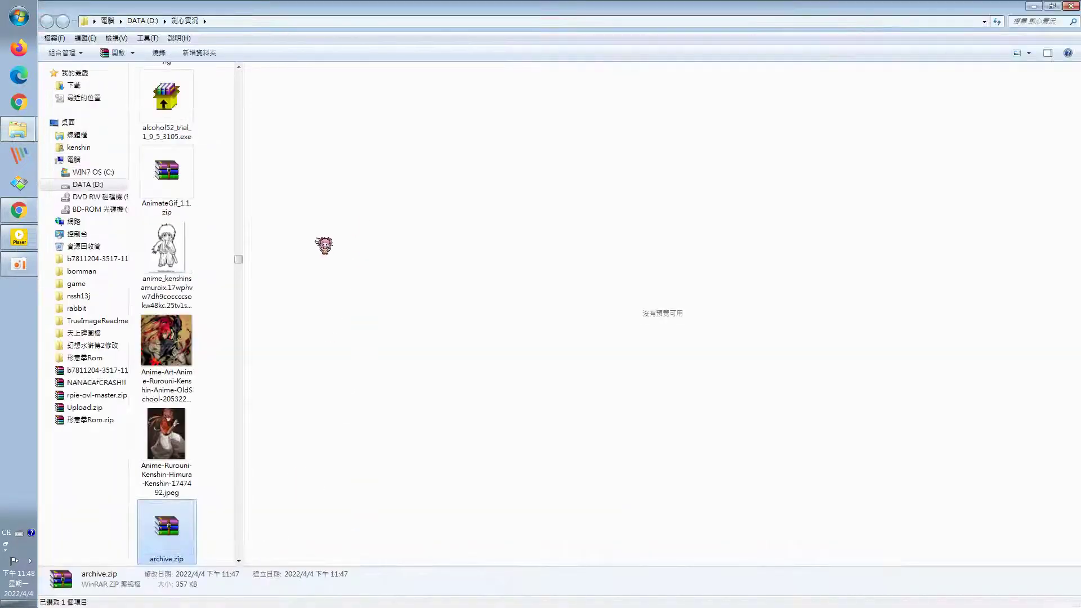
right_click(168, 531)
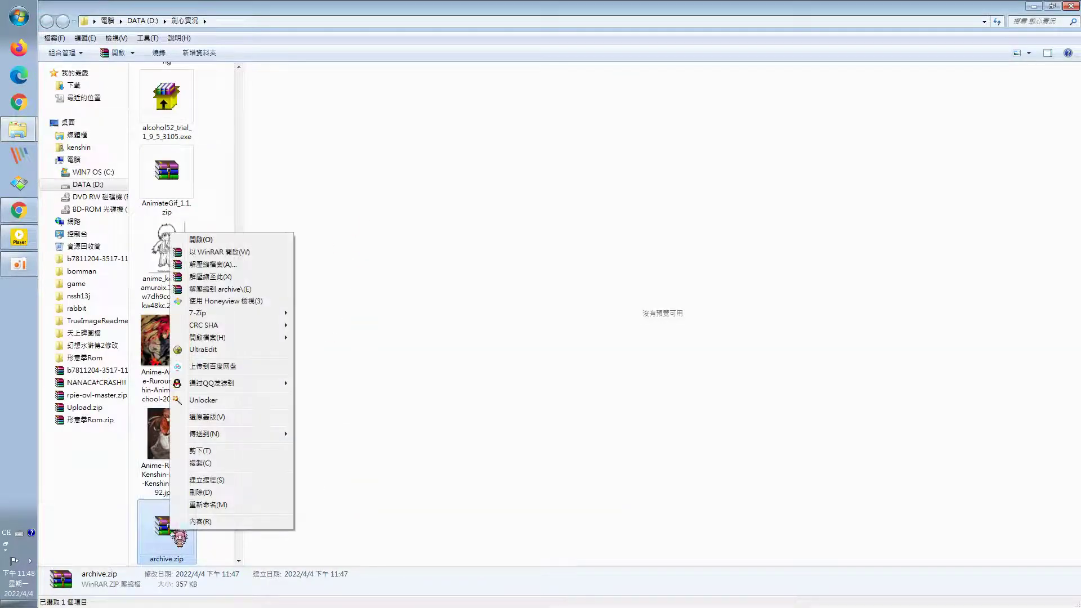
click(232, 268)
click(528, 397)
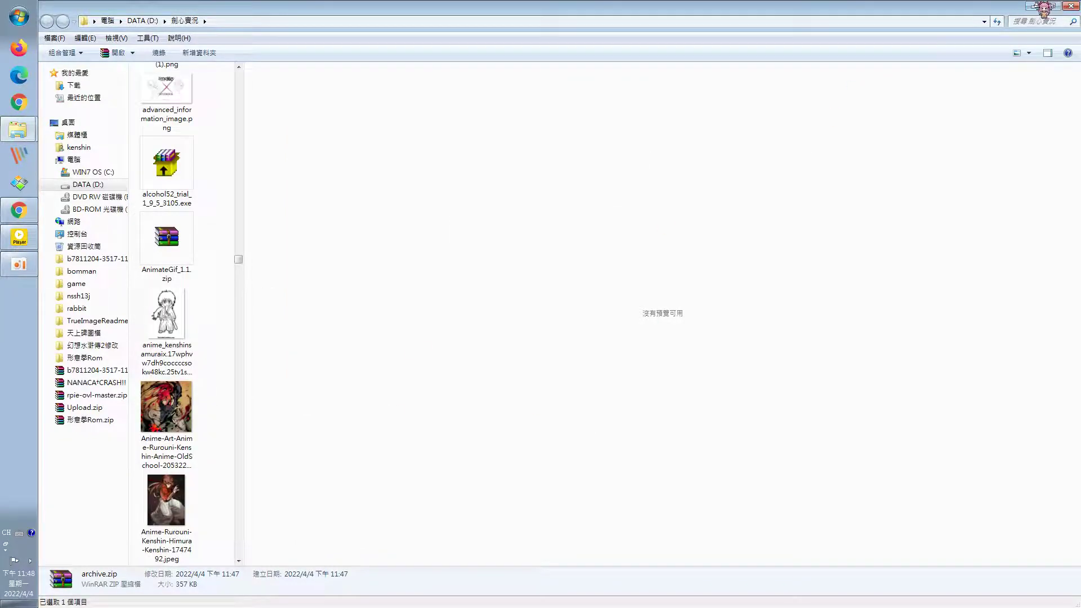
click(1034, 7)
click(104, 108)
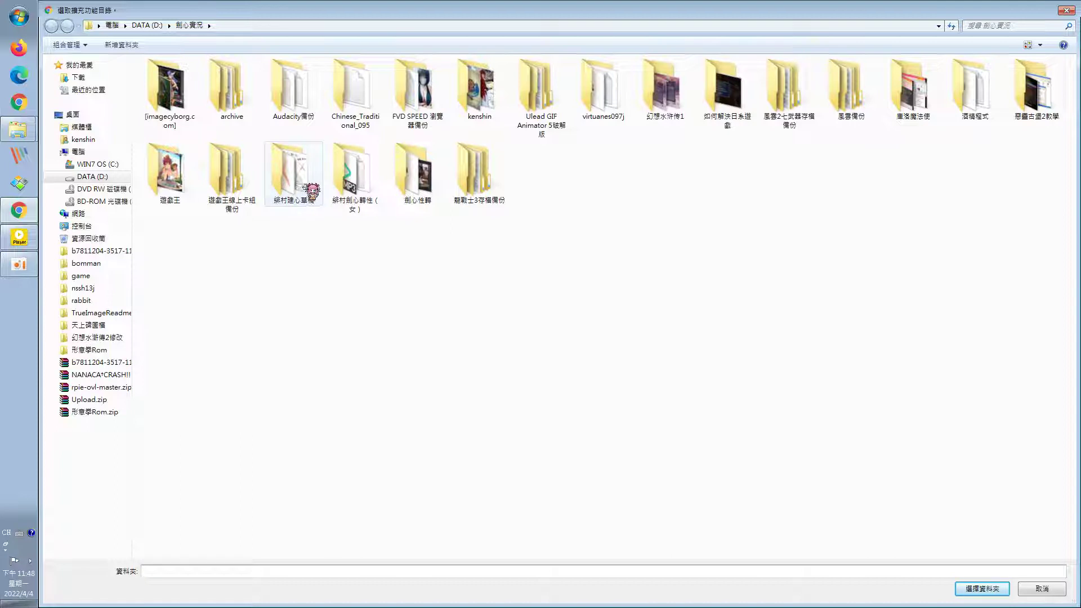
click(256, 103)
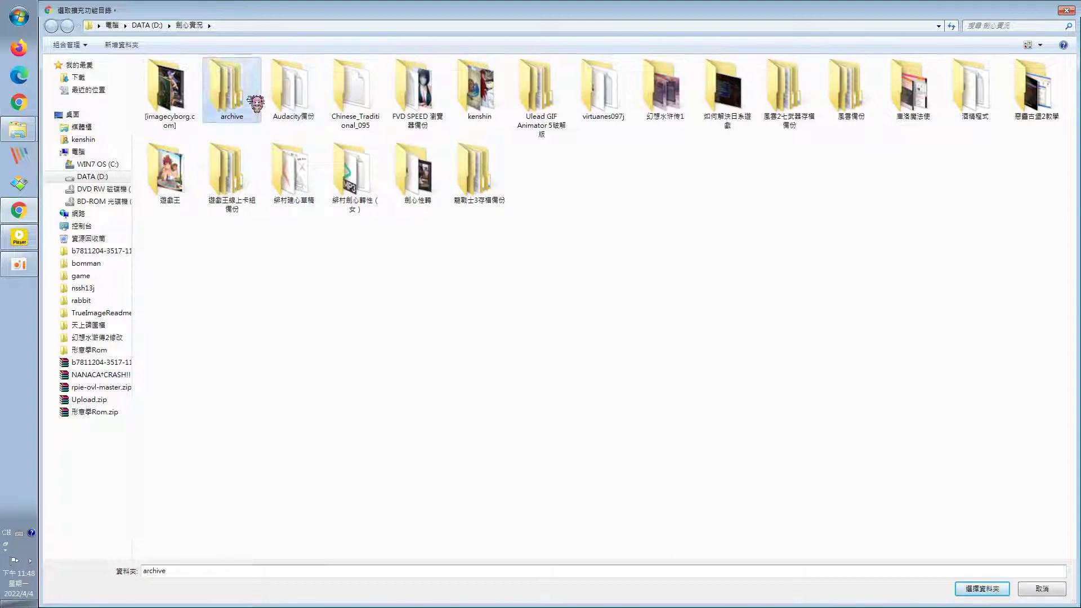
double_click(249, 97)
click(180, 82)
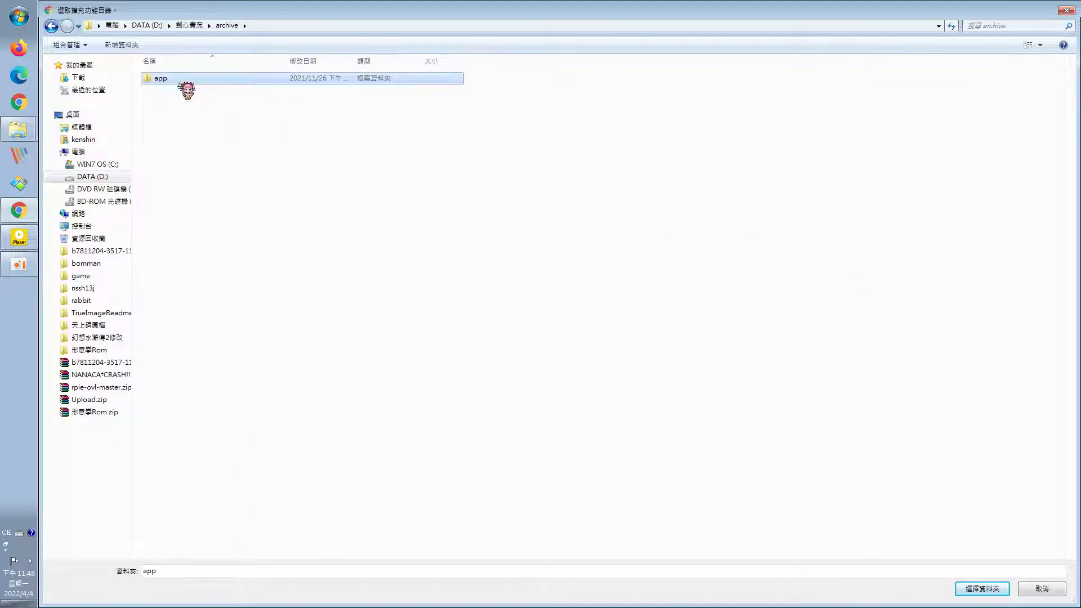
double_click(180, 83)
double_click(180, 82)
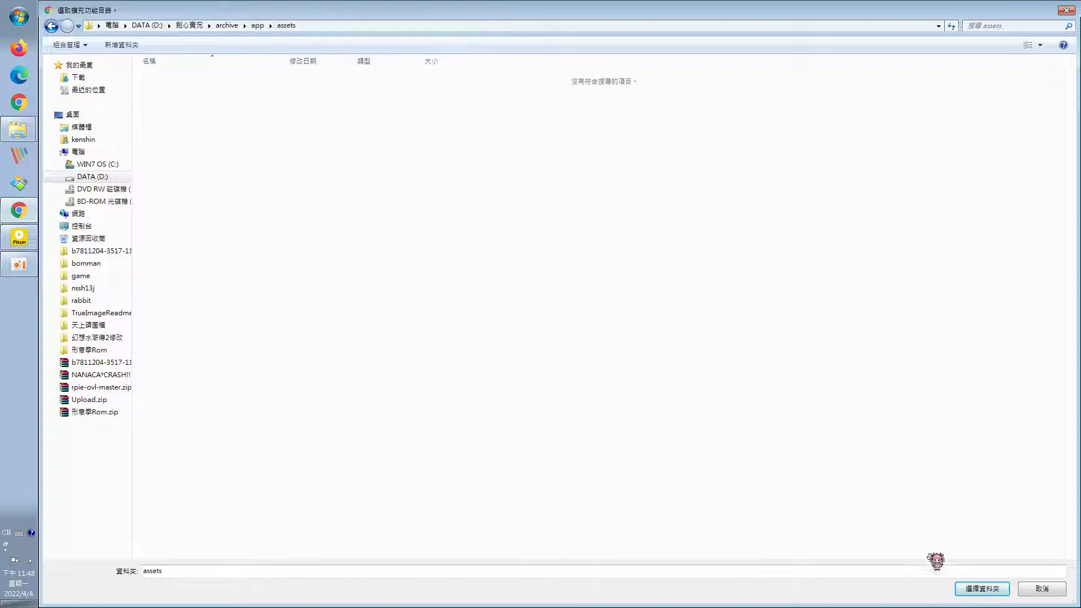
click(1043, 589)
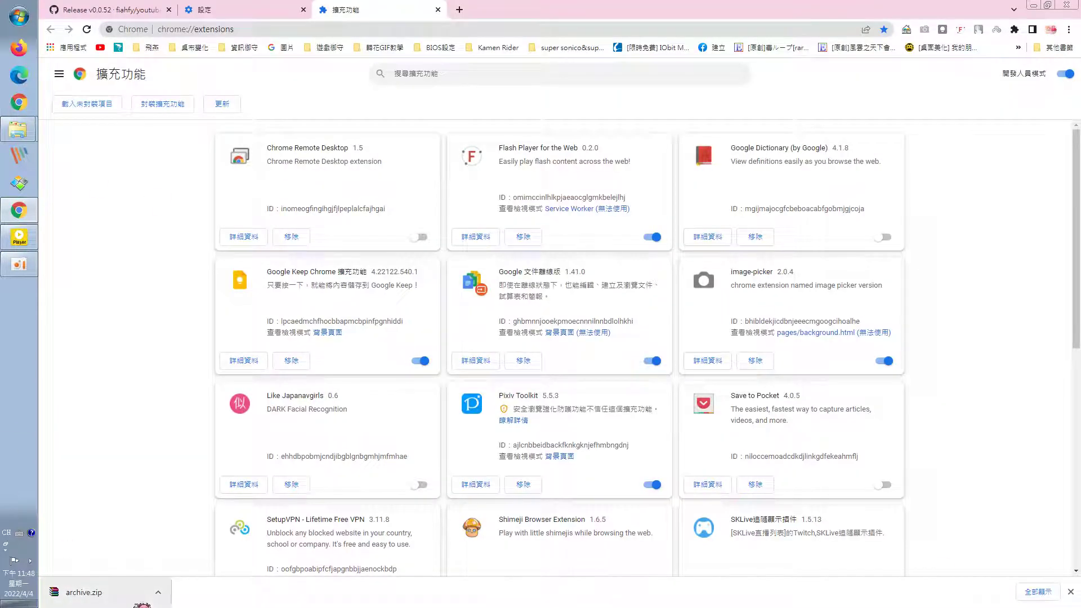
- Try to load the assets folder inside archive\app as an unpacked extension
click(100, 109)
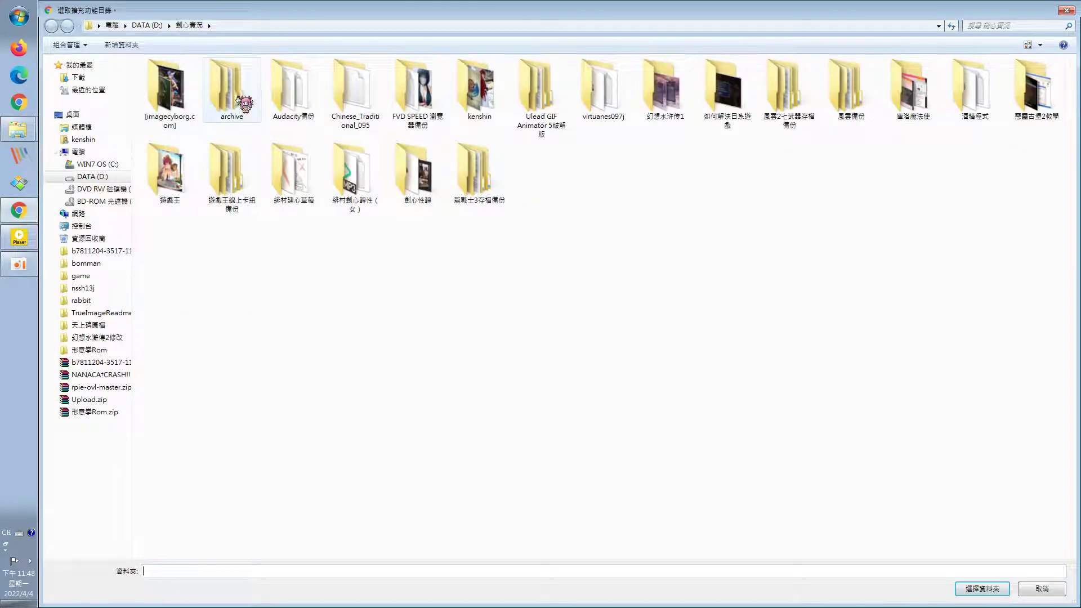
click(241, 101)
double_click(238, 99)
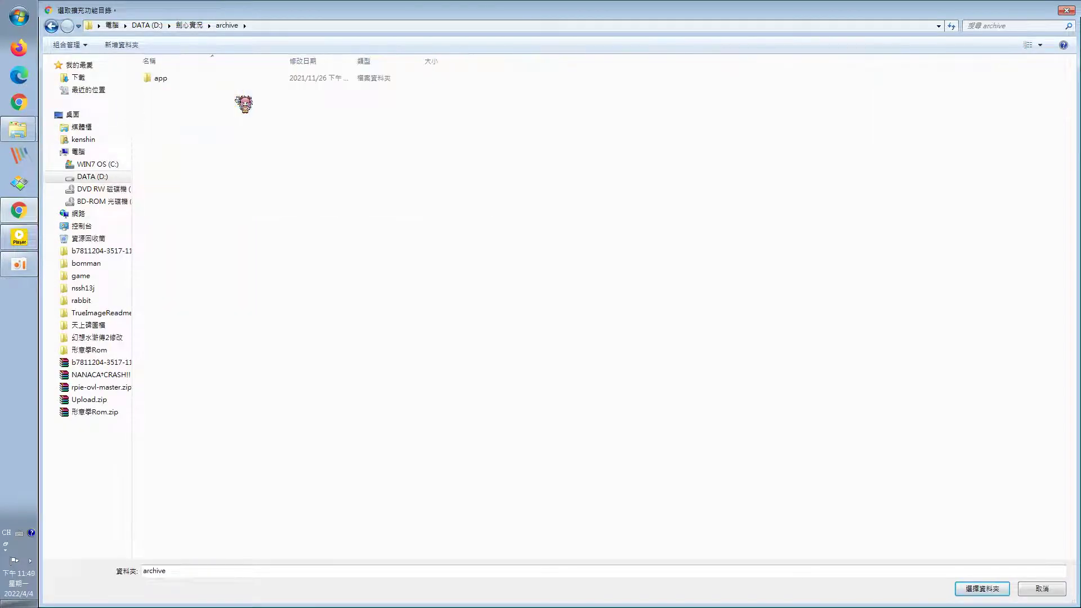
double_click(209, 84)
double_click(209, 85)
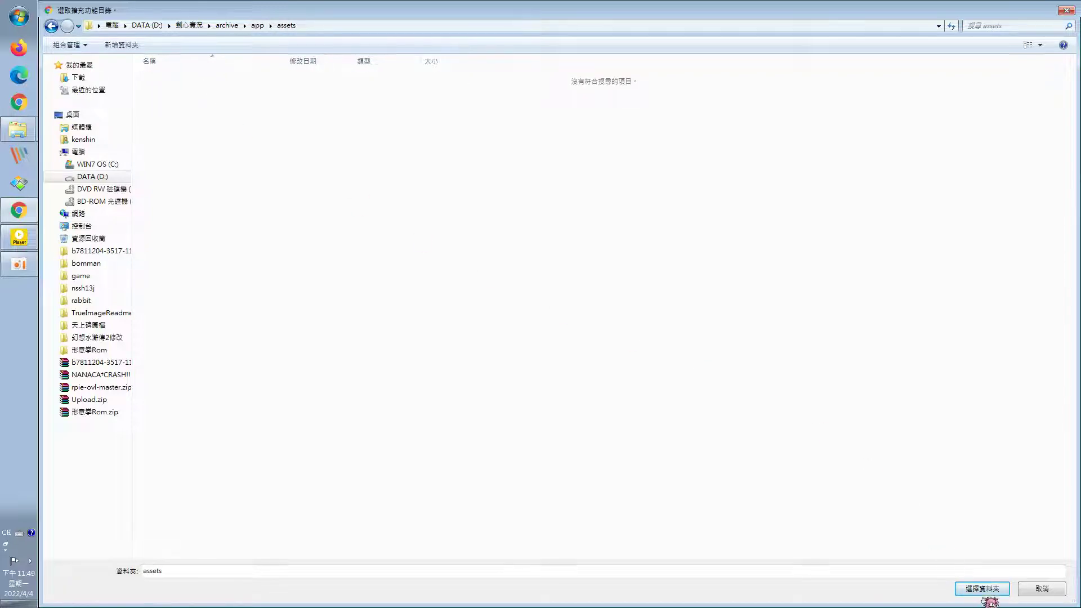
click(991, 588)
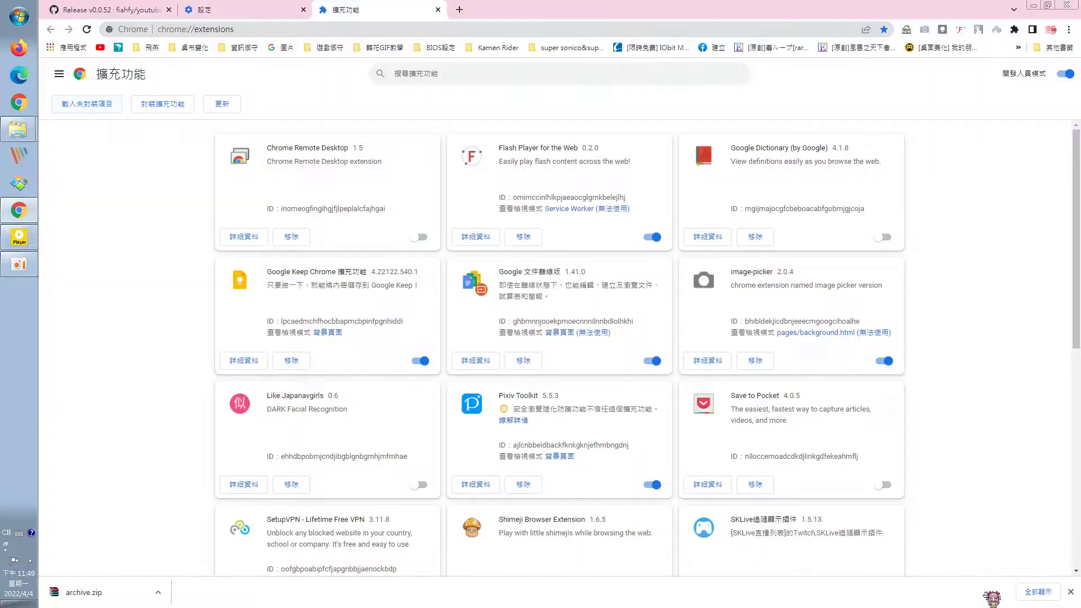
click(628, 353)
- Load the app folder inside the extracted archive folder as an unpacked extension
click(105, 107)
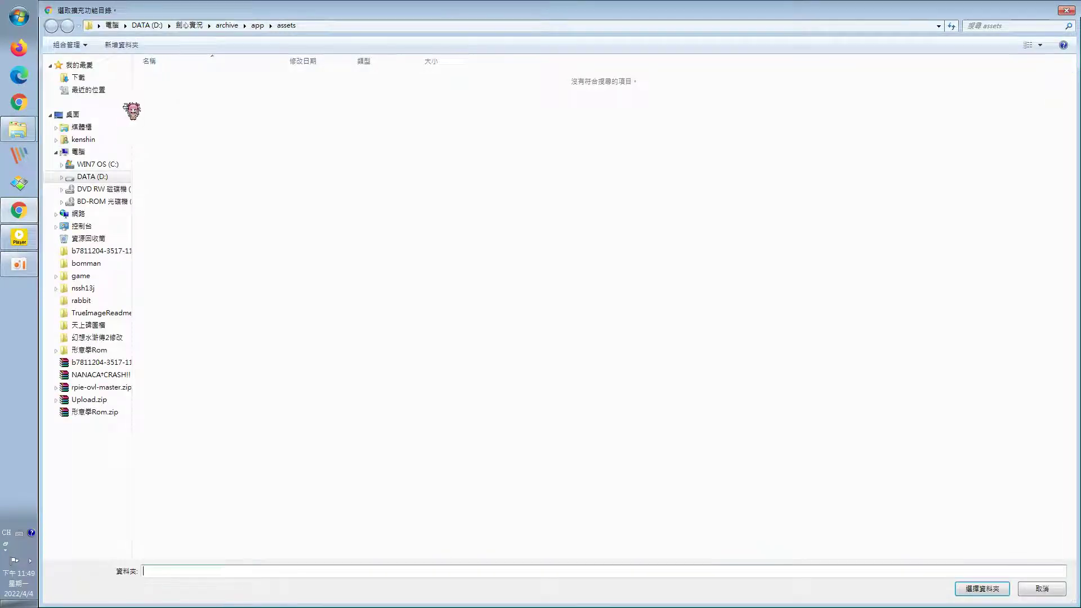
click(227, 26)
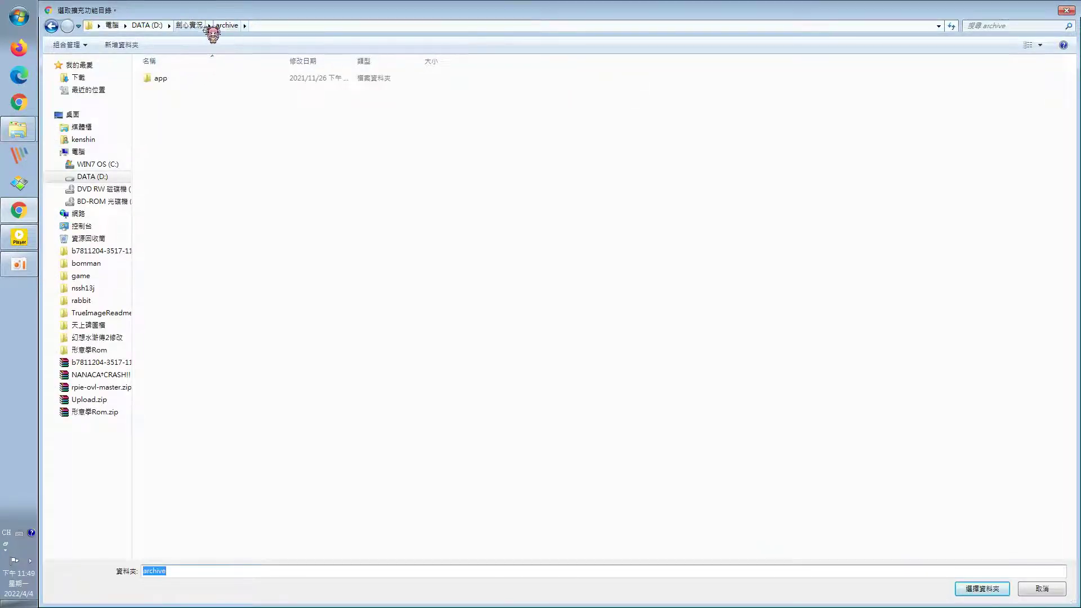
click(156, 79)
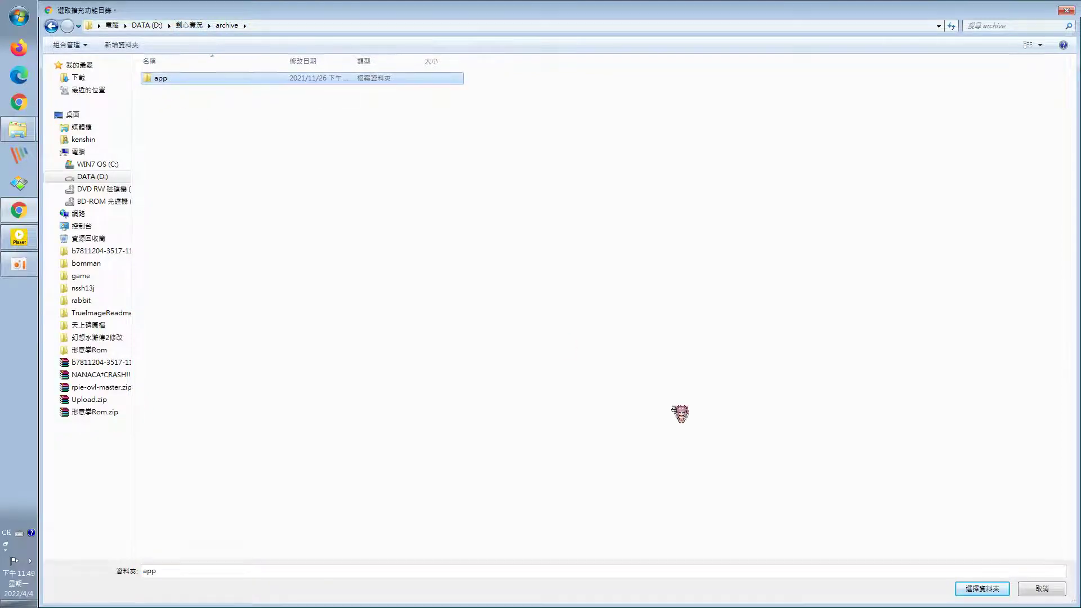
click(985, 590)
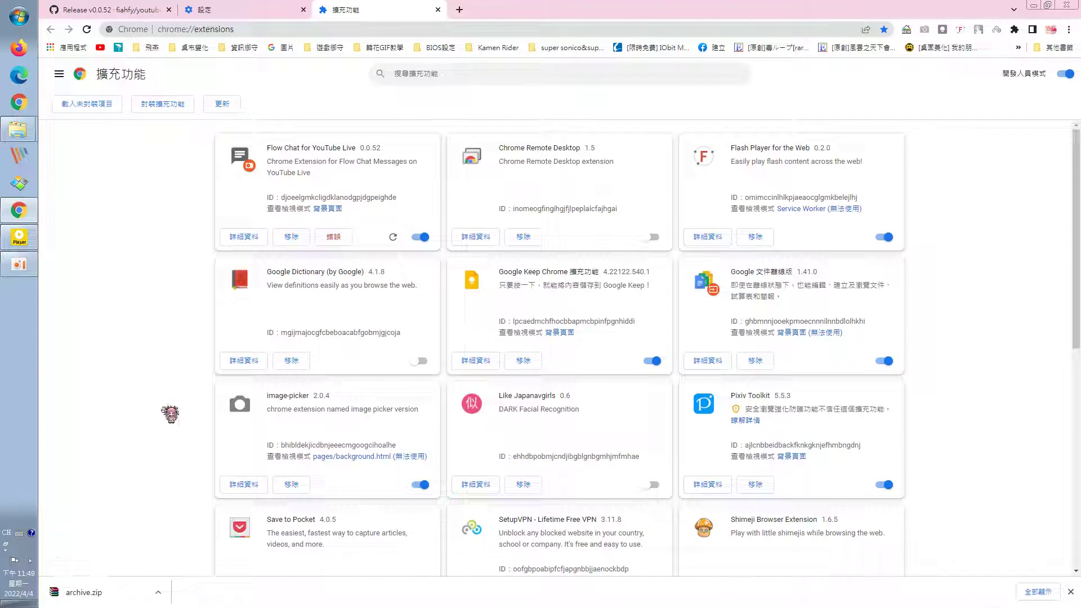
- Remove the loaded Flow Chat for YouTube Live 0.0.52 extension and try to load the archive folder itself as an unpacked extension
click(292, 238)
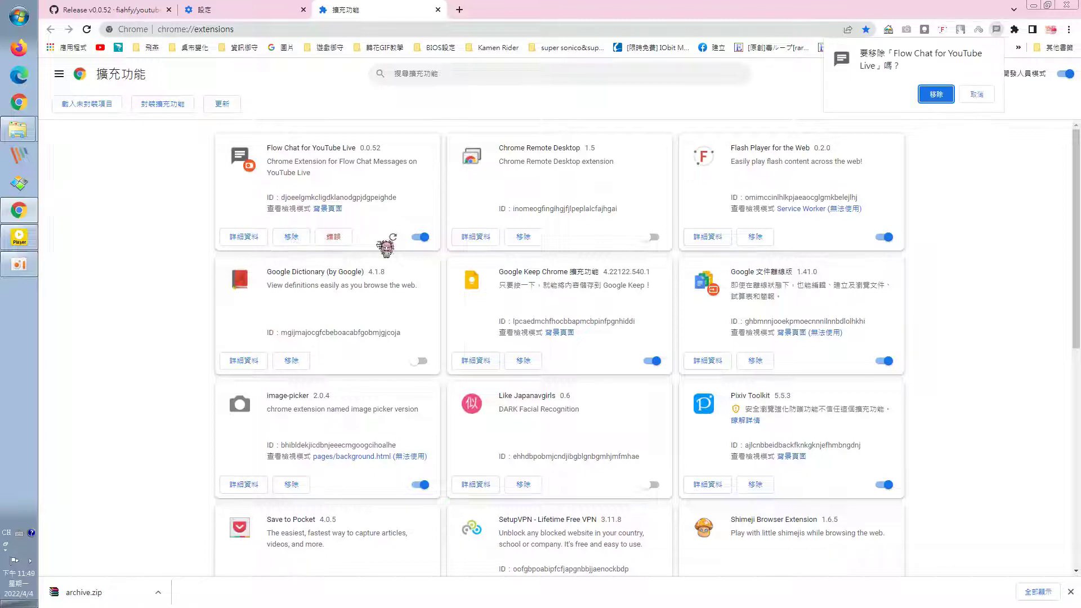
key(Escape)
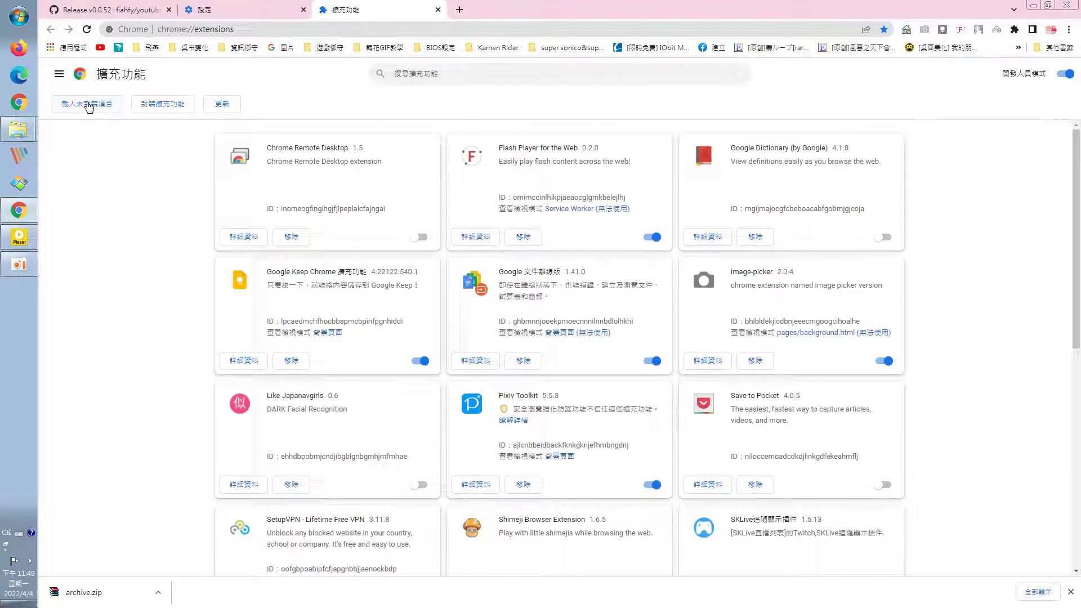
click(89, 105)
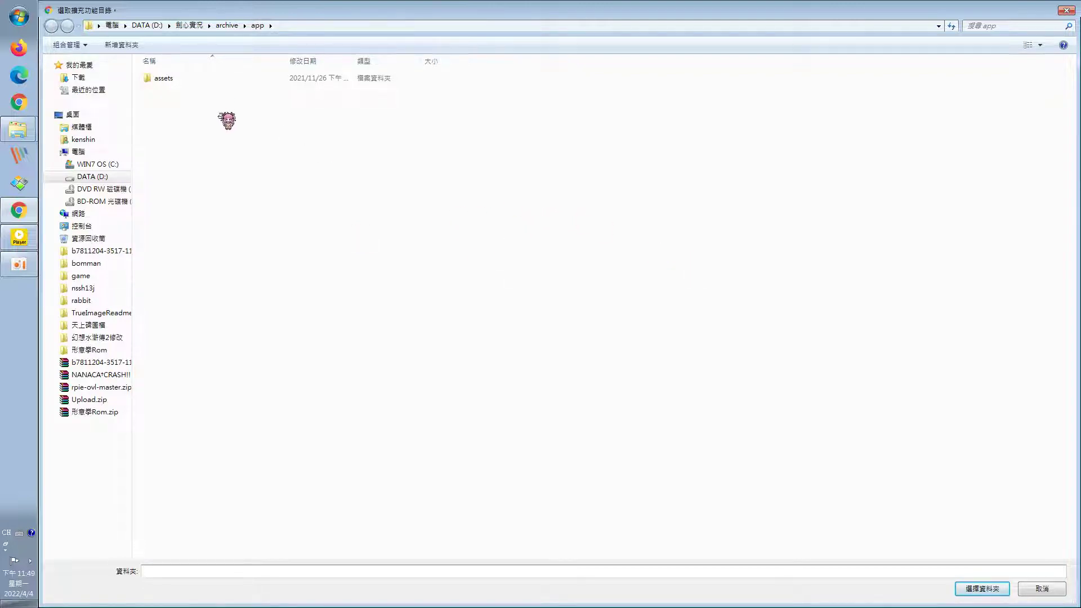
click(189, 25)
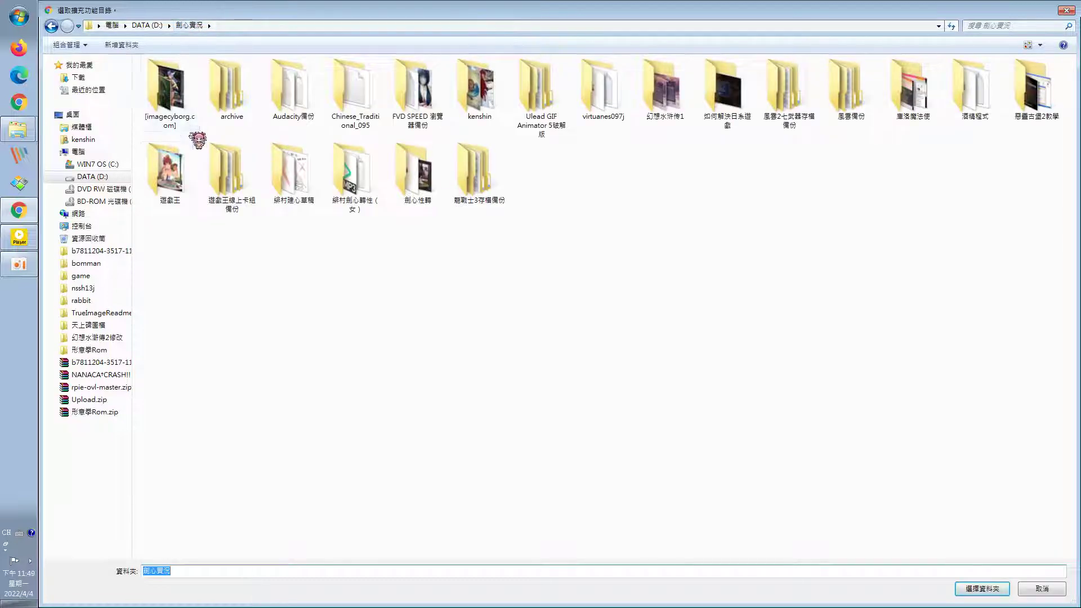
click(242, 103)
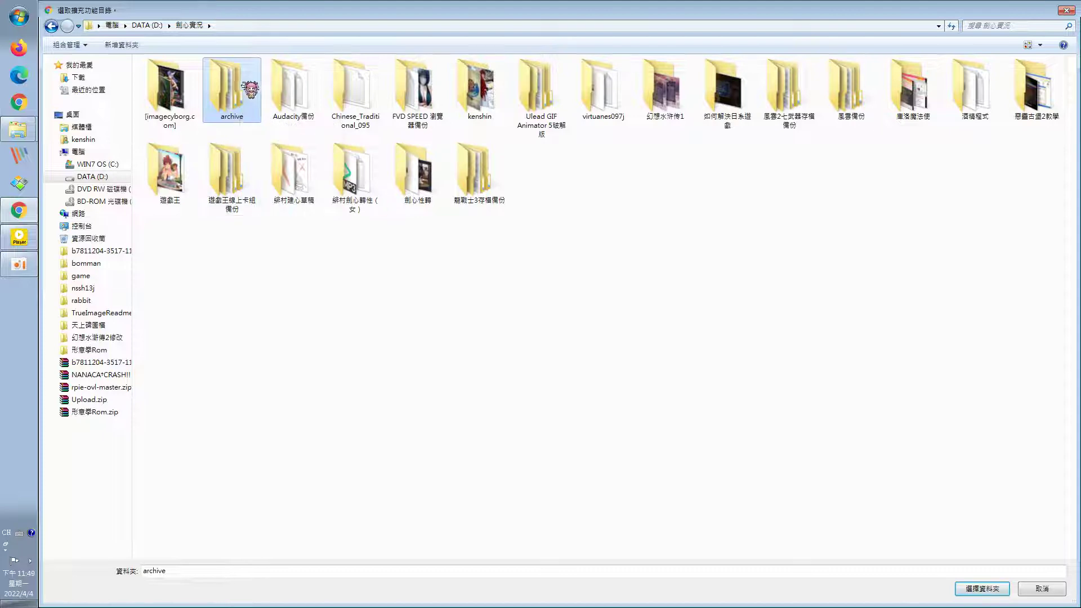
click(982, 588)
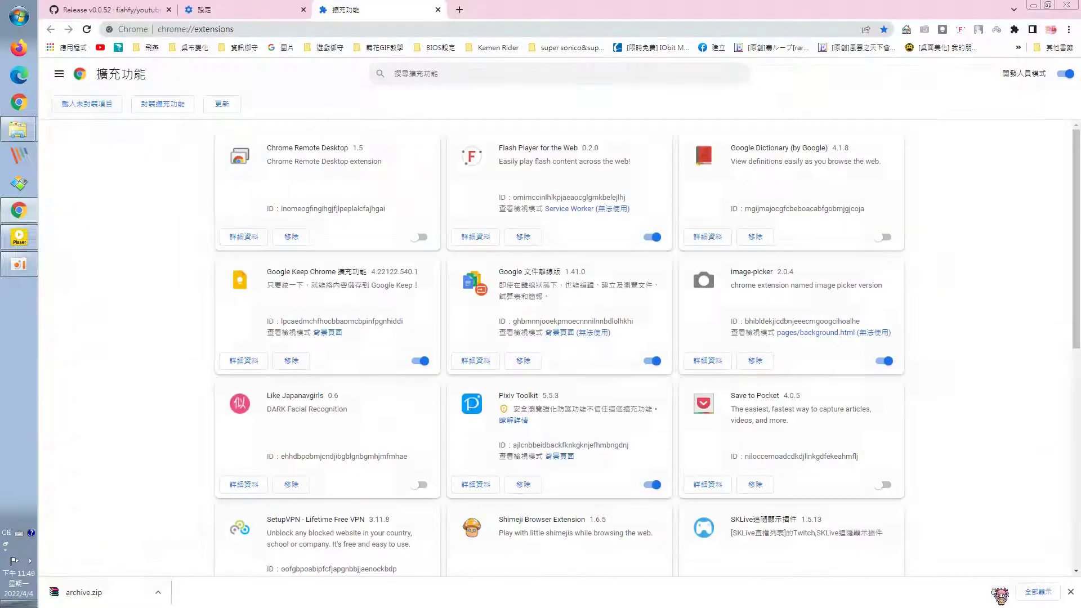
click(635, 352)
- Load the app folder inside the archive folder as an unpacked extension
click(87, 104)
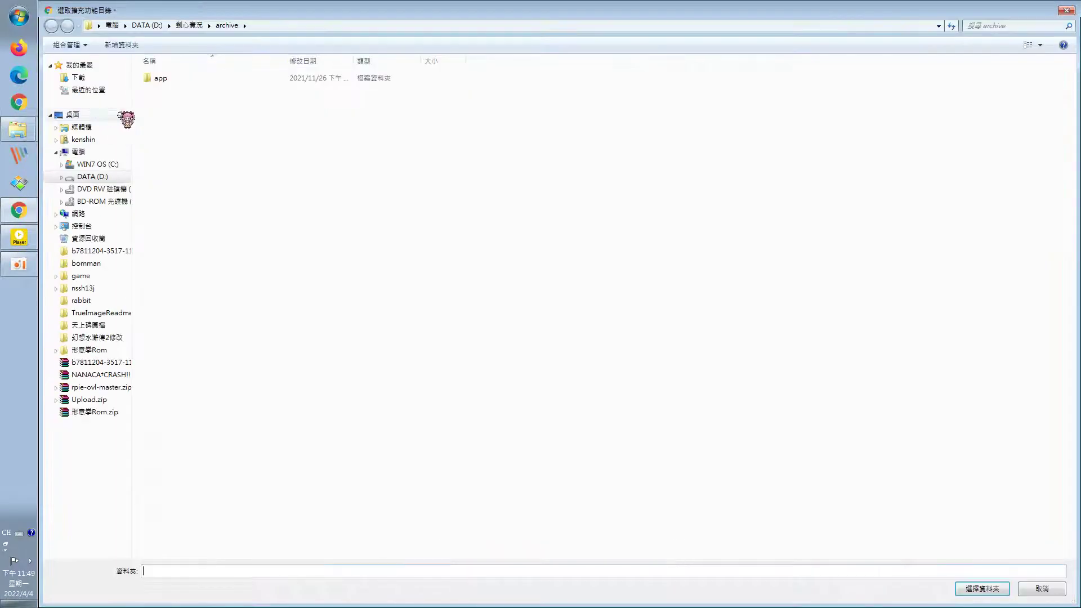
click(189, 26)
double_click(232, 90)
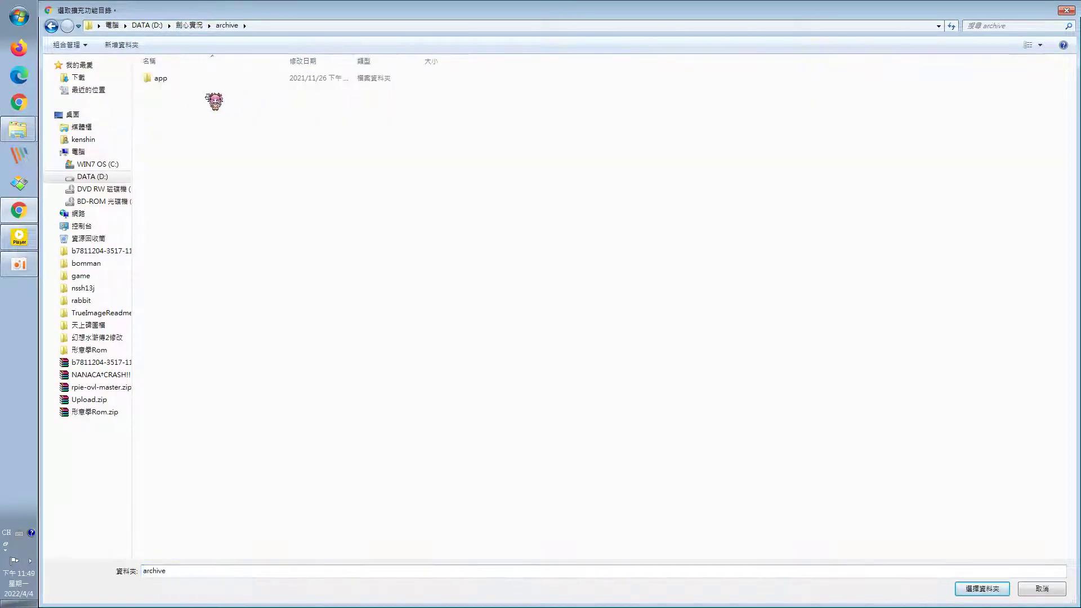
click(180, 79)
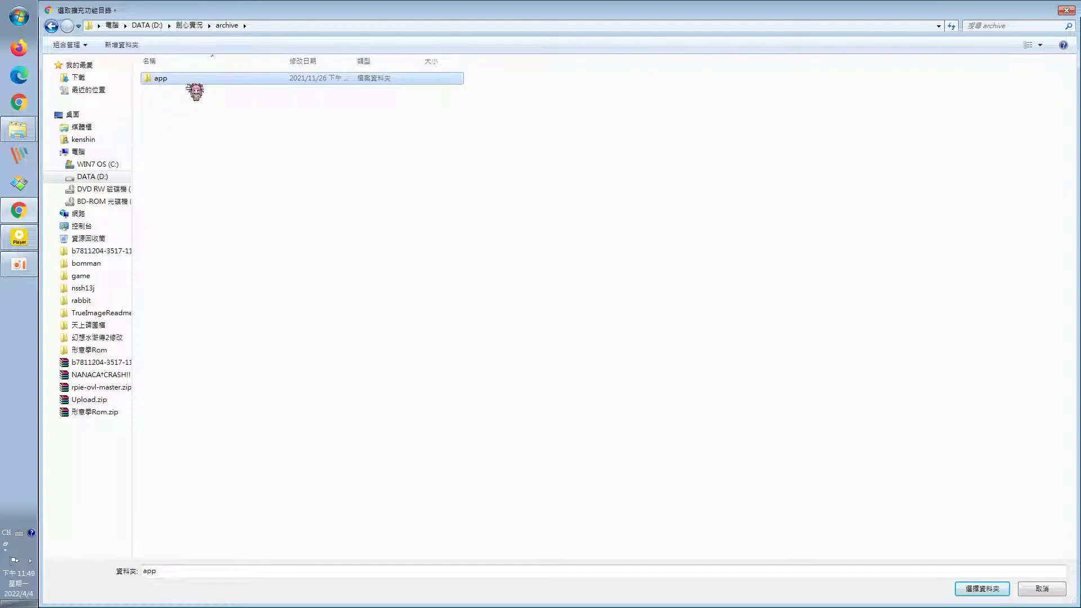
click(997, 590)
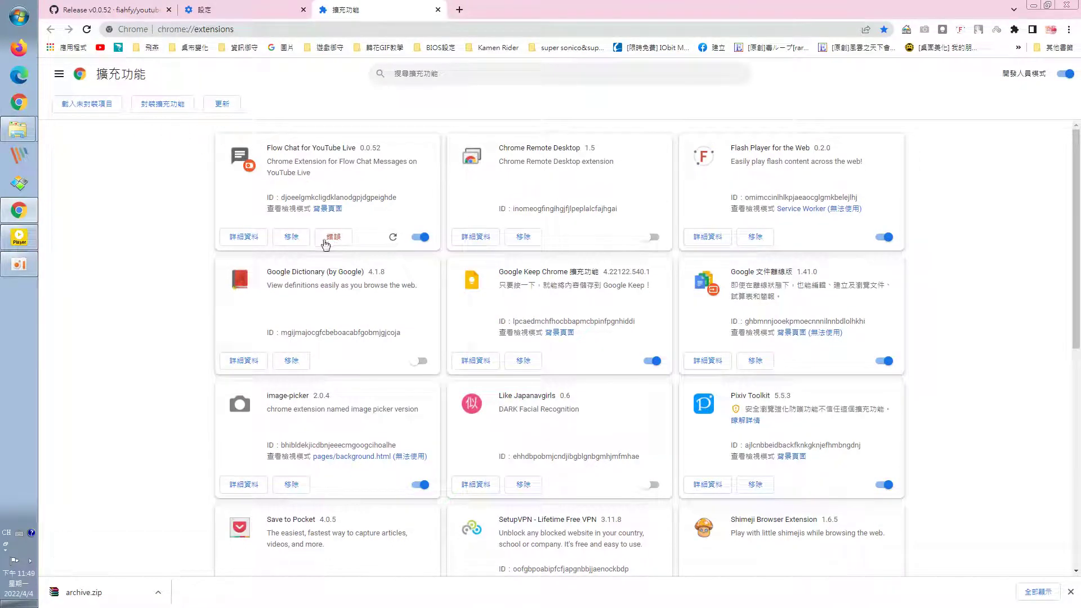
- Remove Flow Chat for YouTube Live 0.0.52 again and try to load the top-level archive folder as an unpacked extension
click(291, 237)
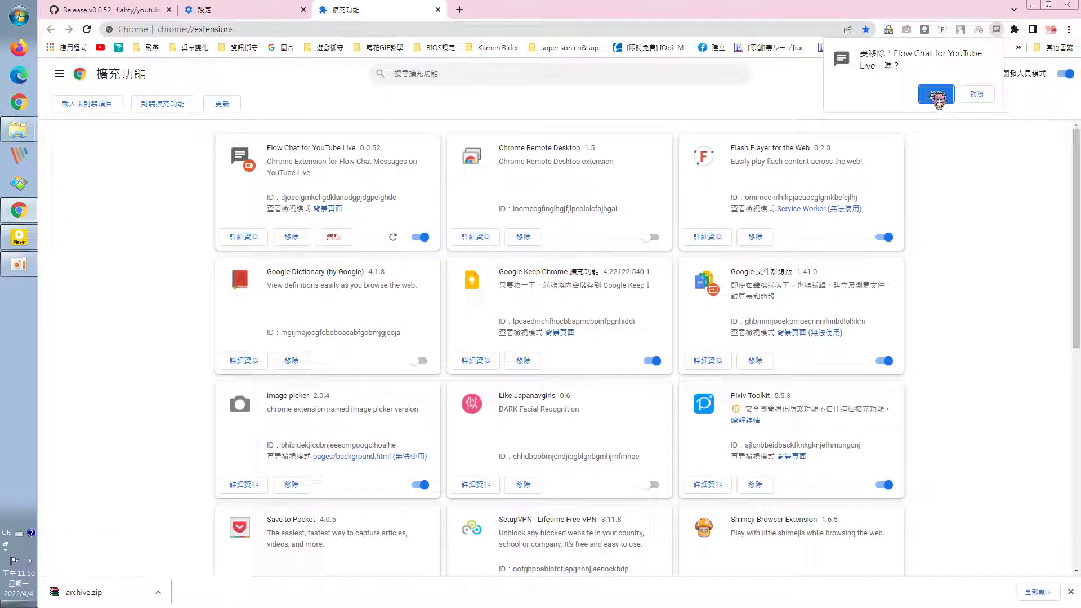
click(934, 93)
click(93, 105)
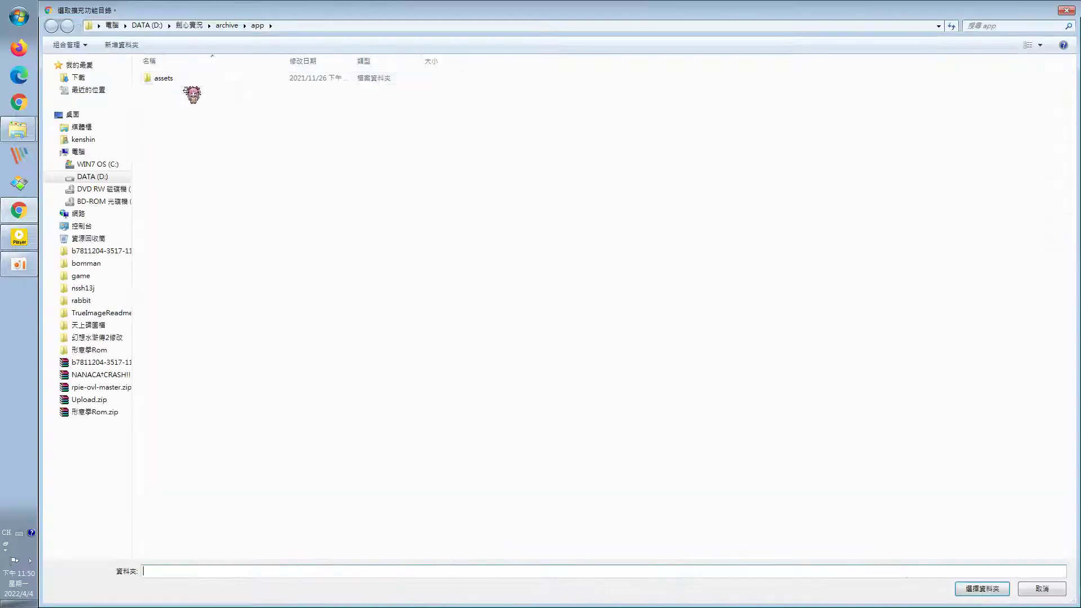
click(225, 26)
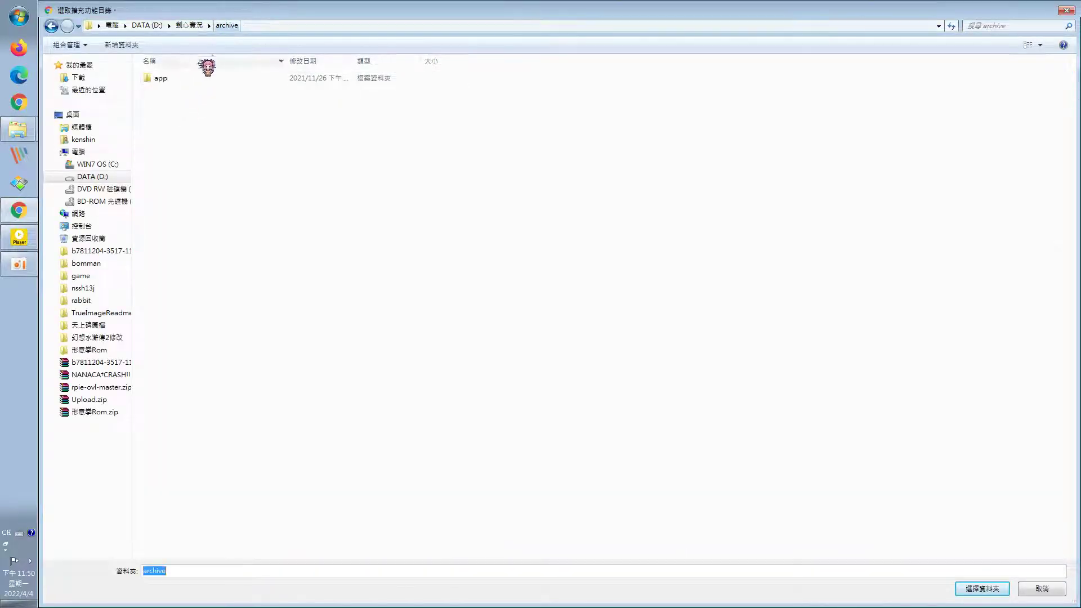
click(197, 26)
click(236, 91)
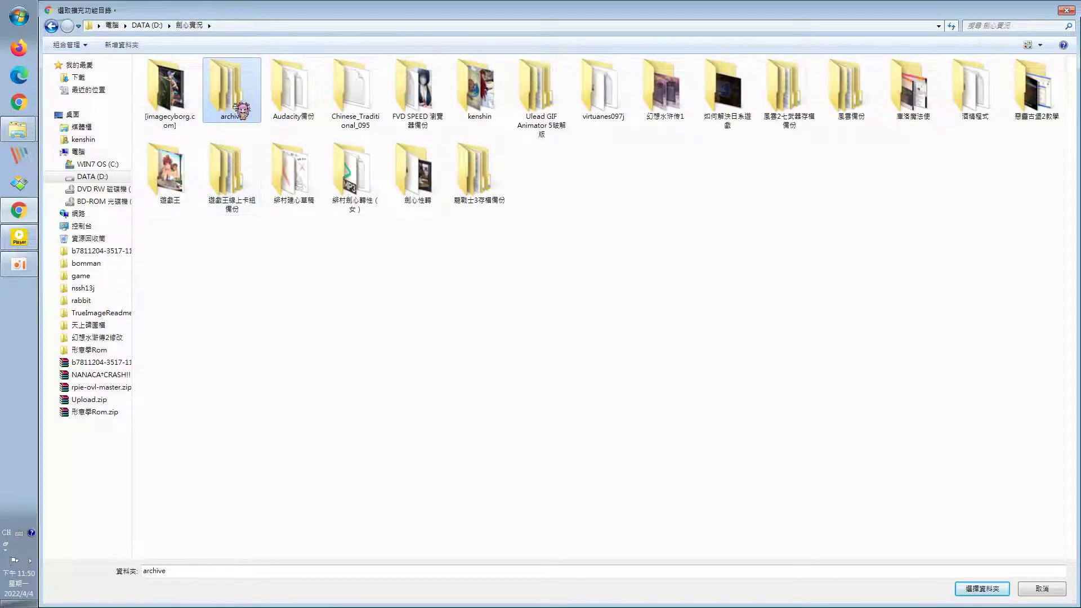
click(992, 588)
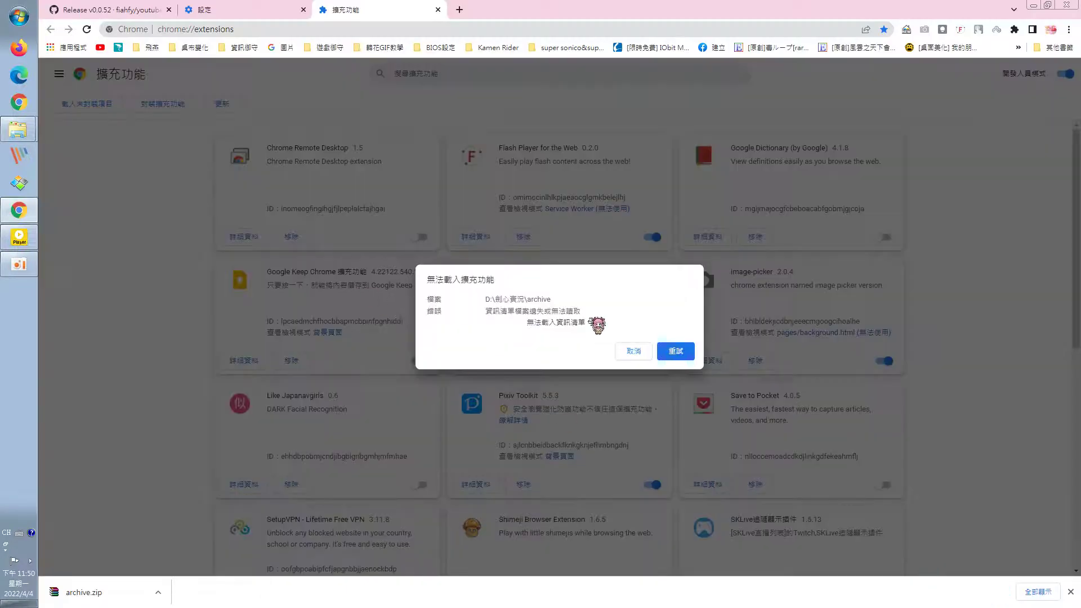
click(634, 353)
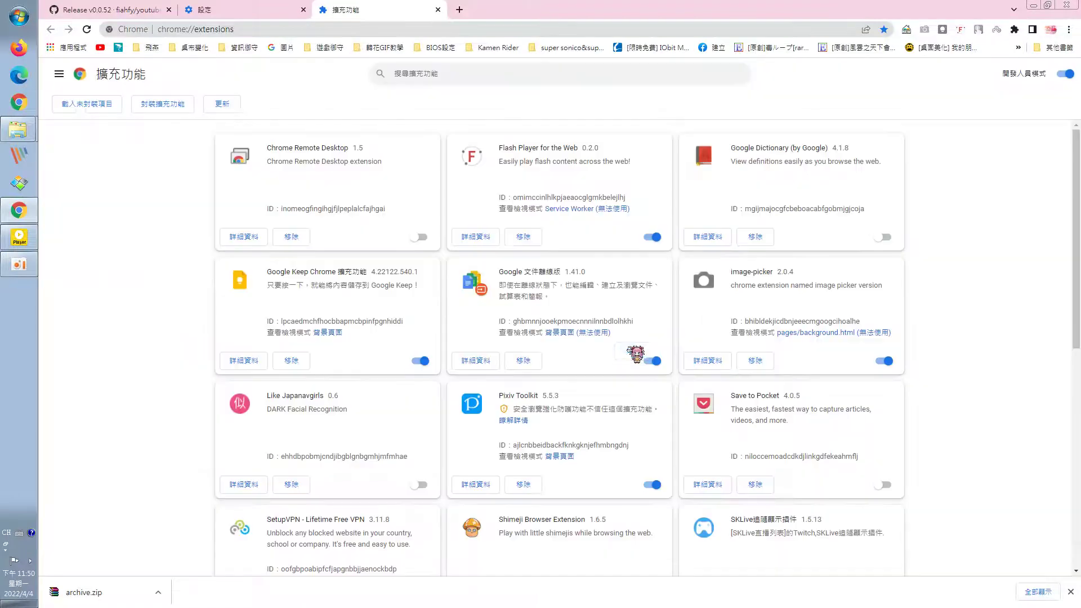
- Load the app subfolder of the archive folder as an unpacked extension
click(66, 110)
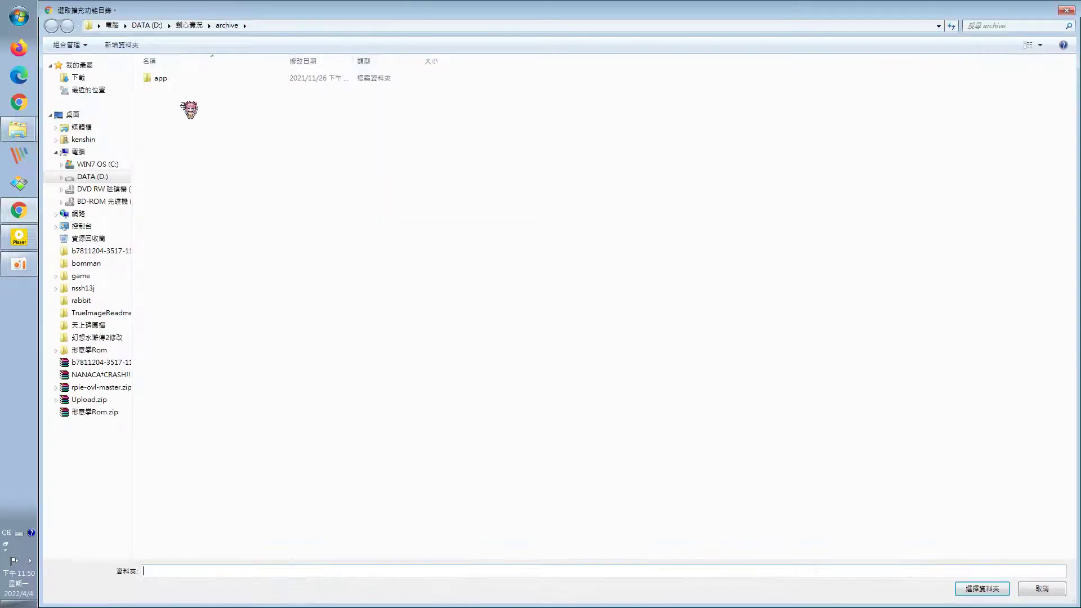
click(191, 28)
click(232, 96)
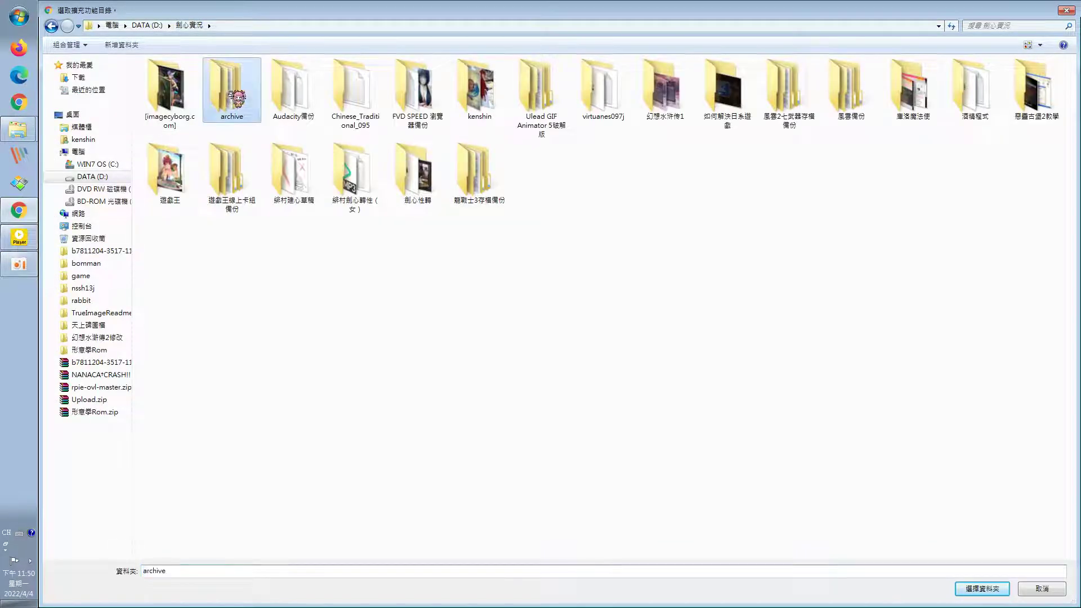
double_click(237, 107)
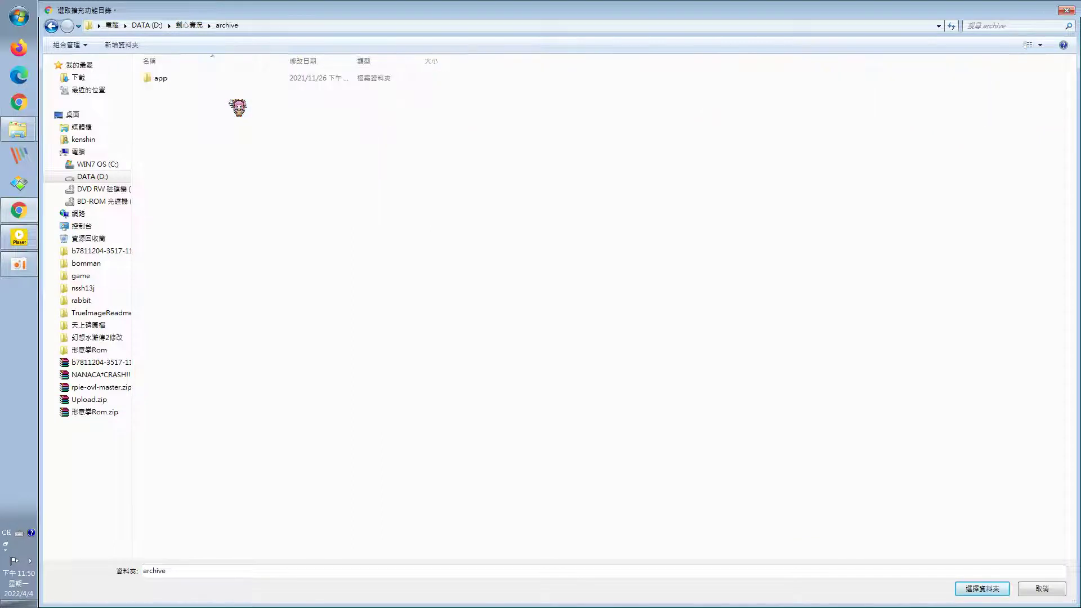
click(172, 82)
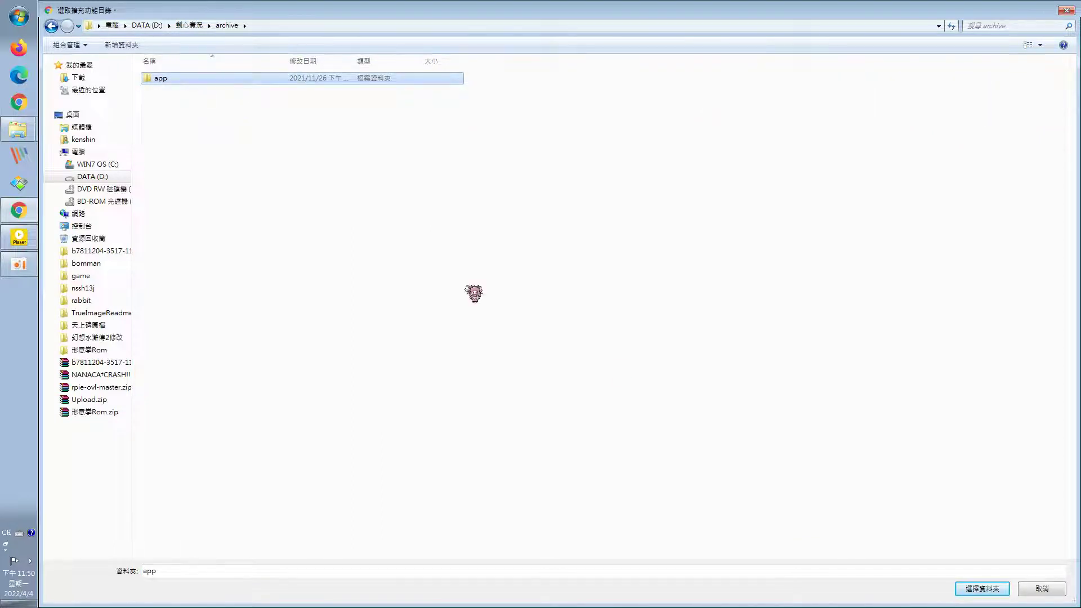
click(992, 593)
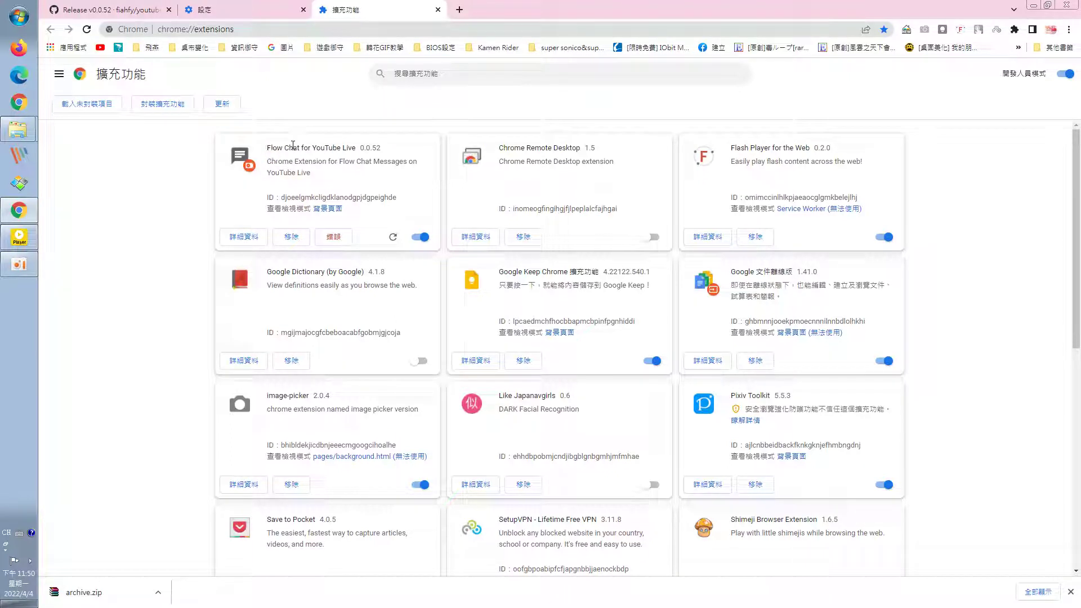
- Highlight the Flow Chat for YouTube Live extension's name and version, and close the extensions and settings pages
drag(382, 147, 269, 148)
click(318, 147)
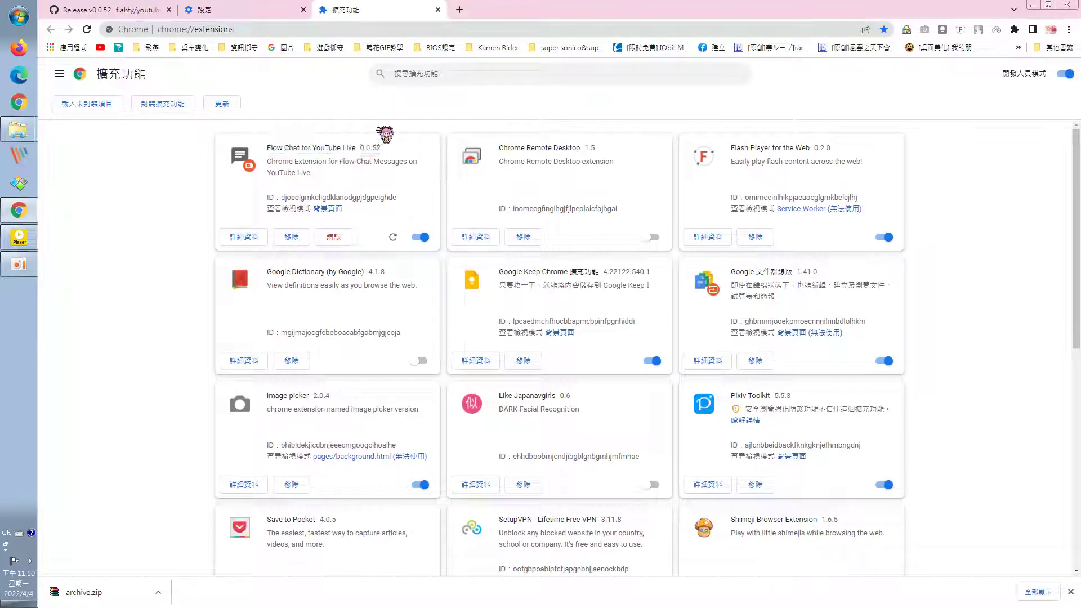
click(438, 9)
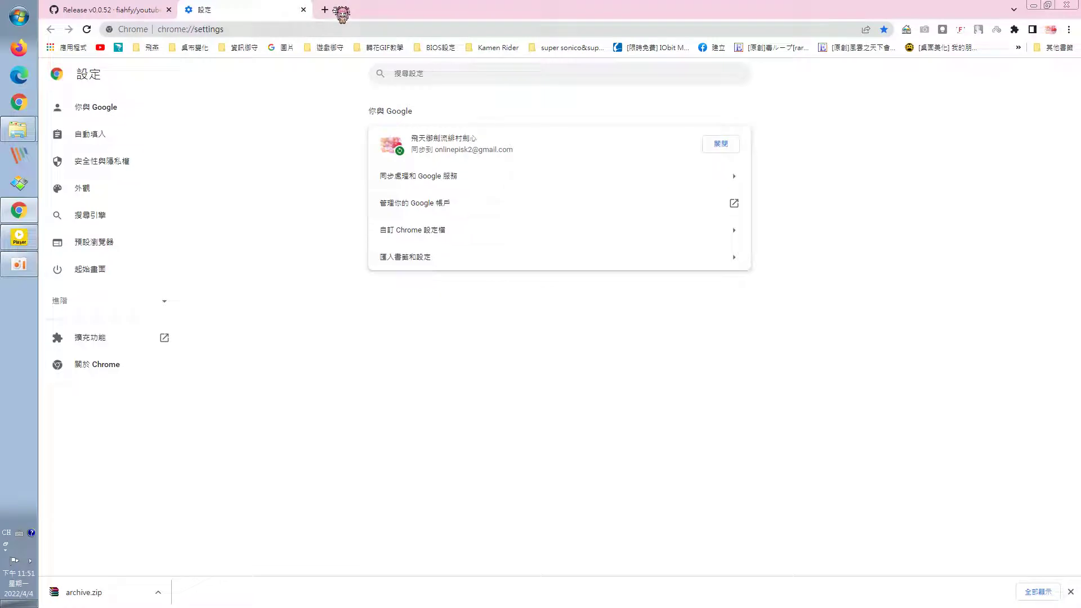
click(304, 10)
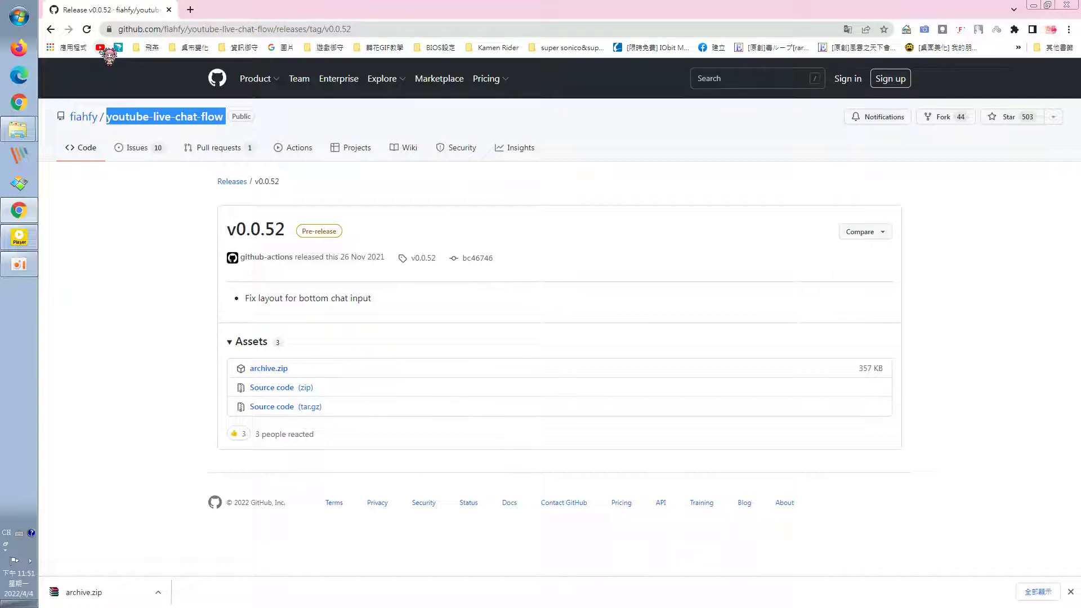
- Reopen the extensions management page to view the Flow Chat for YouTube Live entry, and close the page
click(1069, 29)
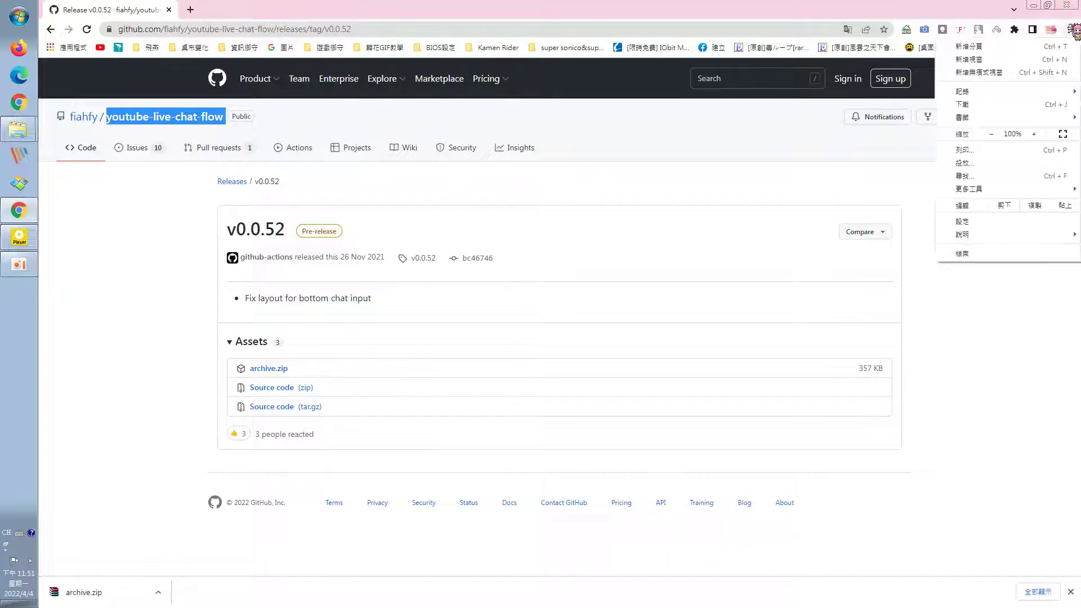
mouse_move(1008, 190)
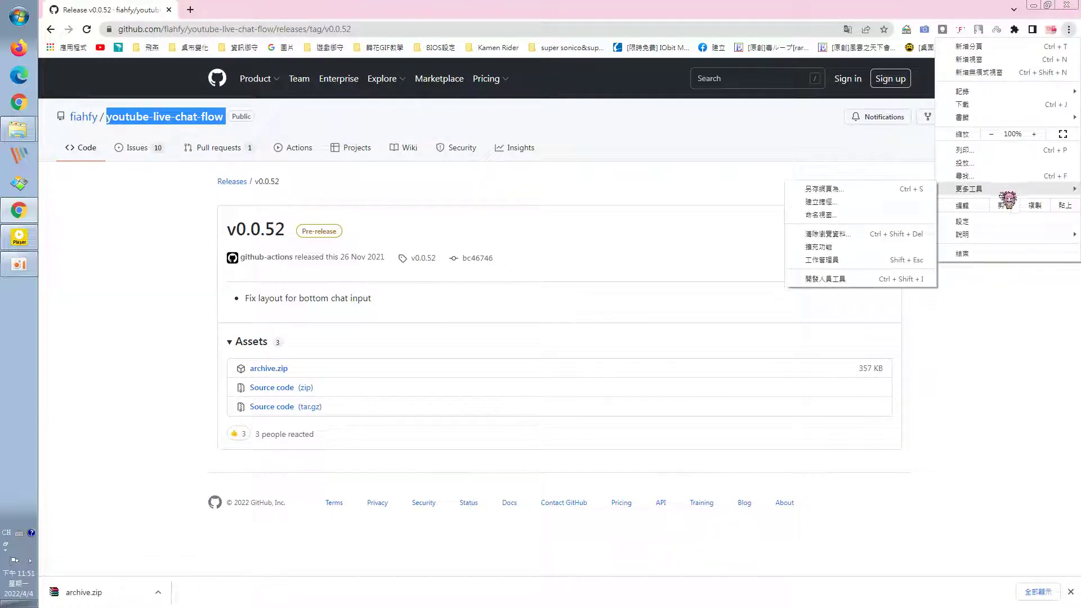
click(819, 247)
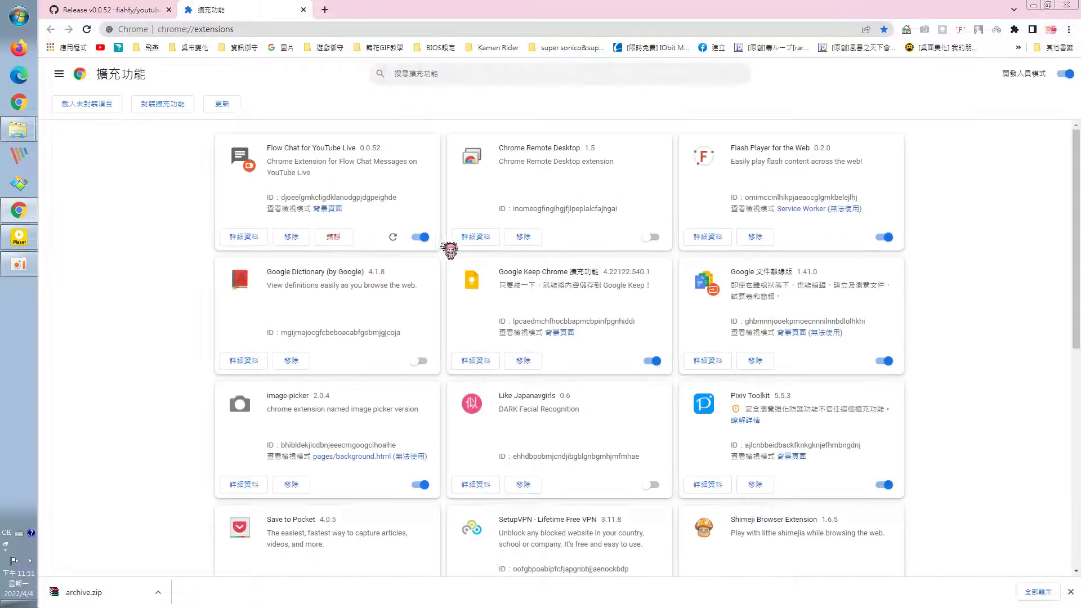
click(306, 10)
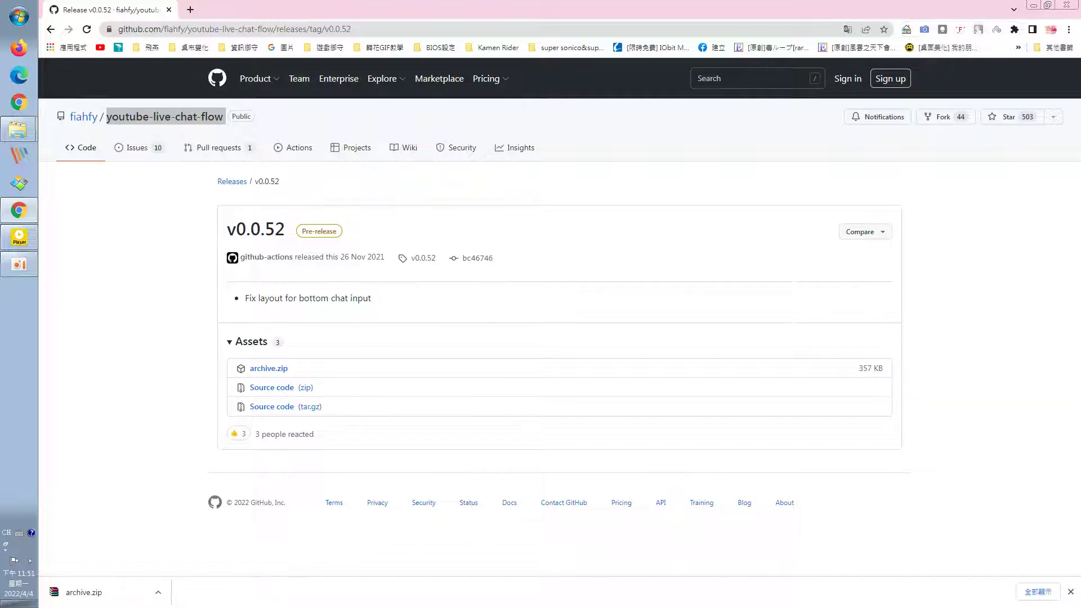
click(1070, 29)
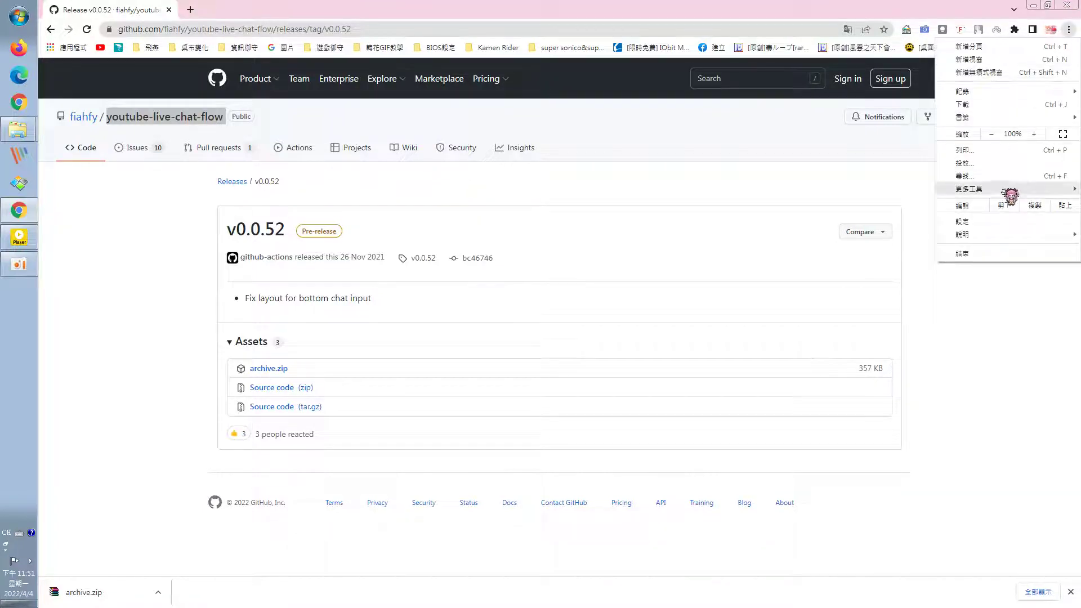
mouse_move(969, 189)
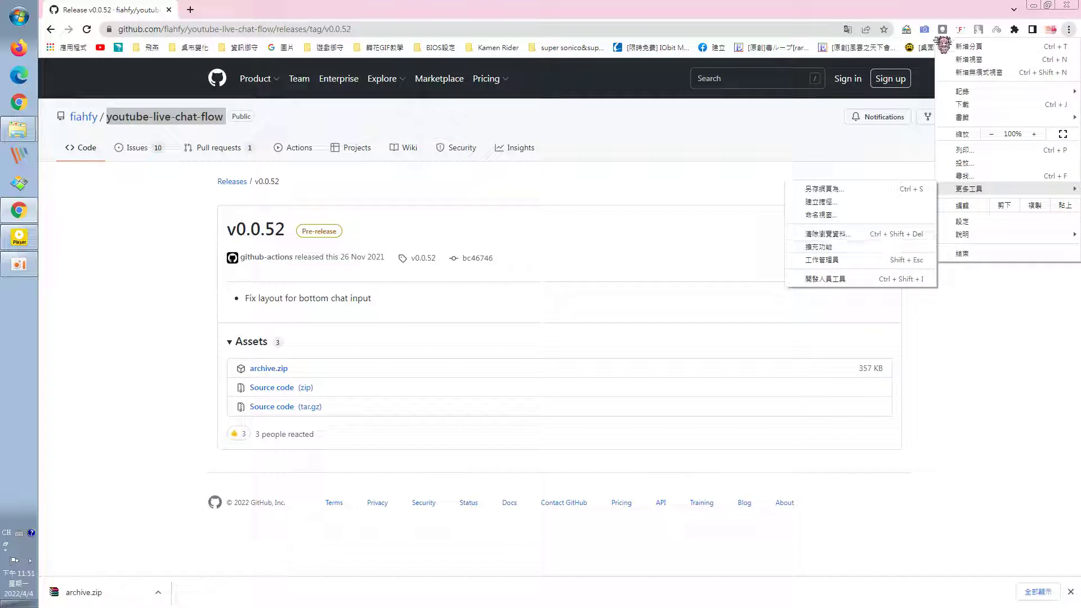
click(997, 10)
- Show the list of installed extensions and unpin Touch VPN
click(1015, 29)
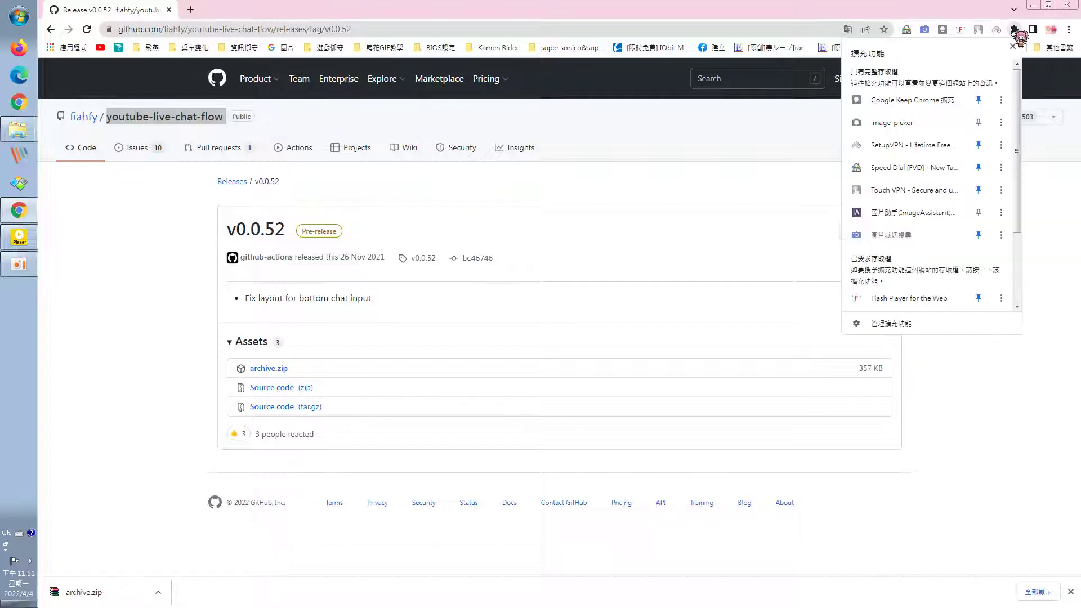
click(995, 10)
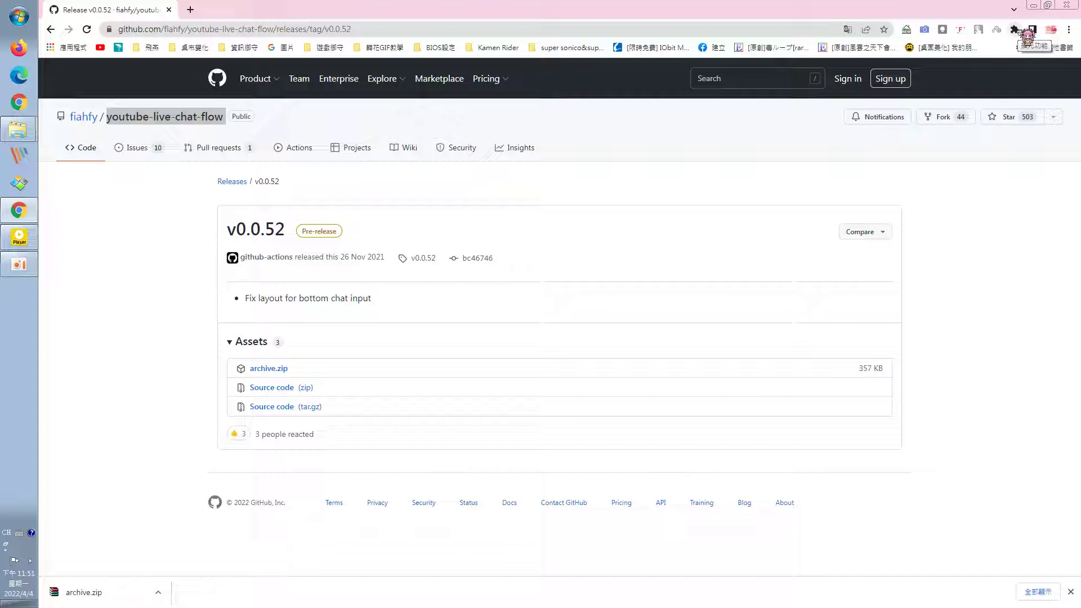
click(1014, 29)
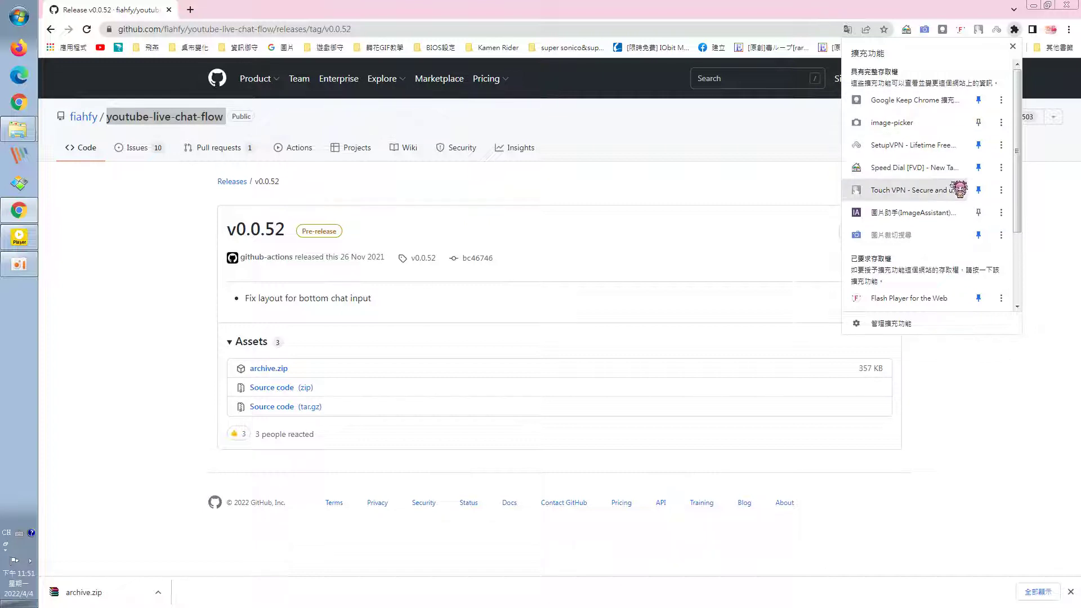
click(980, 190)
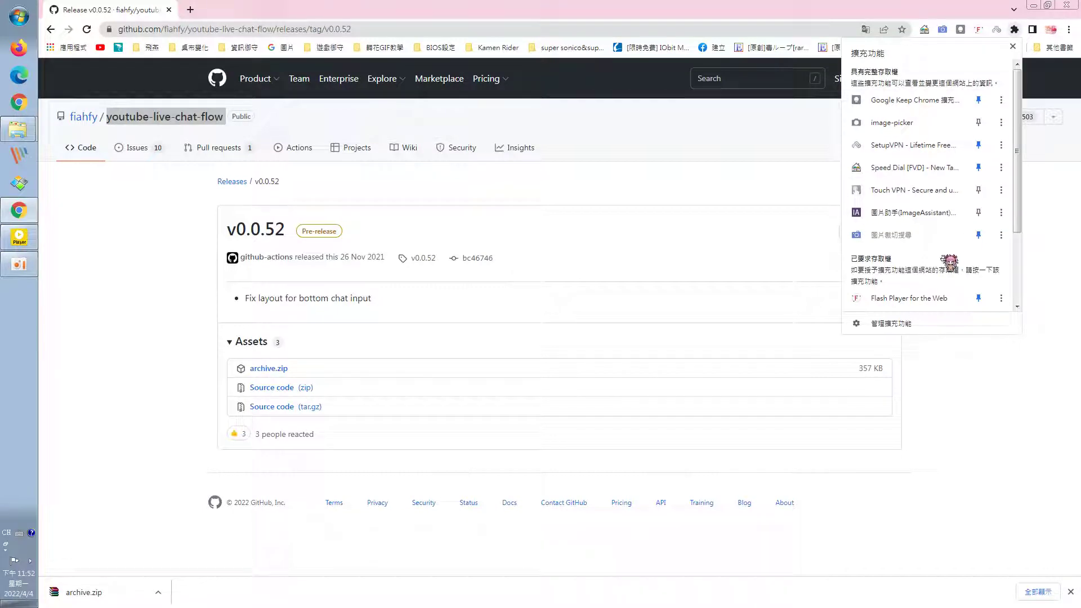
- Pin the Flow Chat for YouTube Live extension to the browser toolbar and close the extensions list
scroll(957, 287, down, 2)
scroll(980, 304, down, 1)
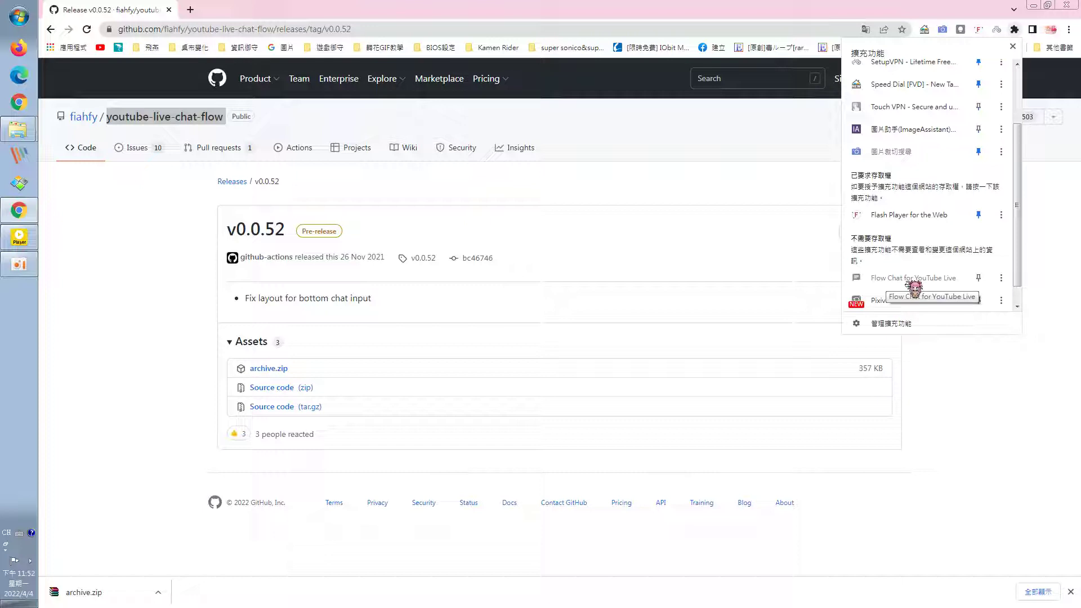
click(980, 278)
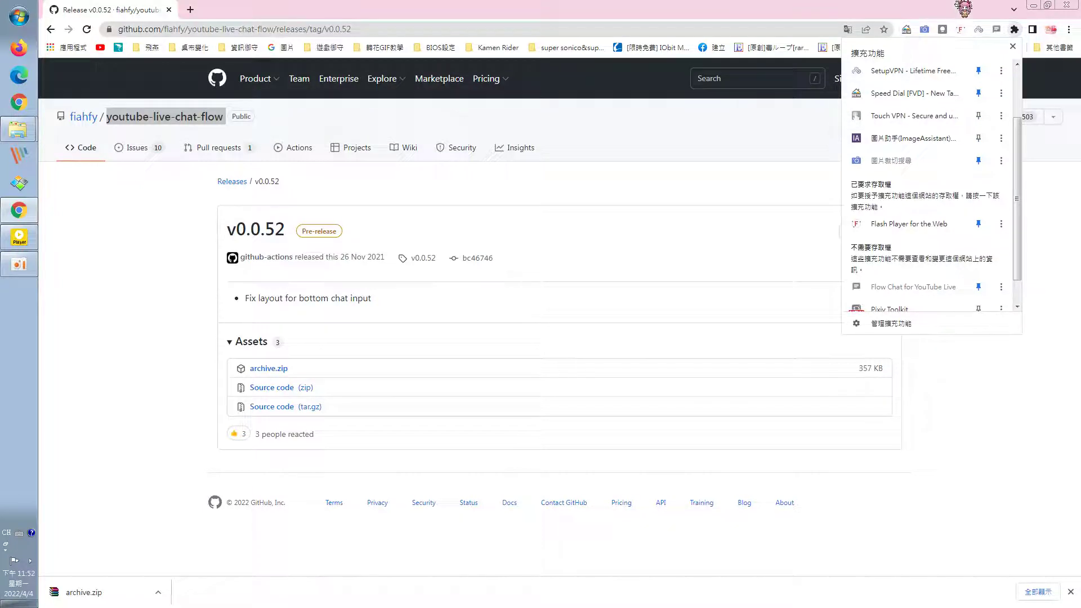
click(928, 8)
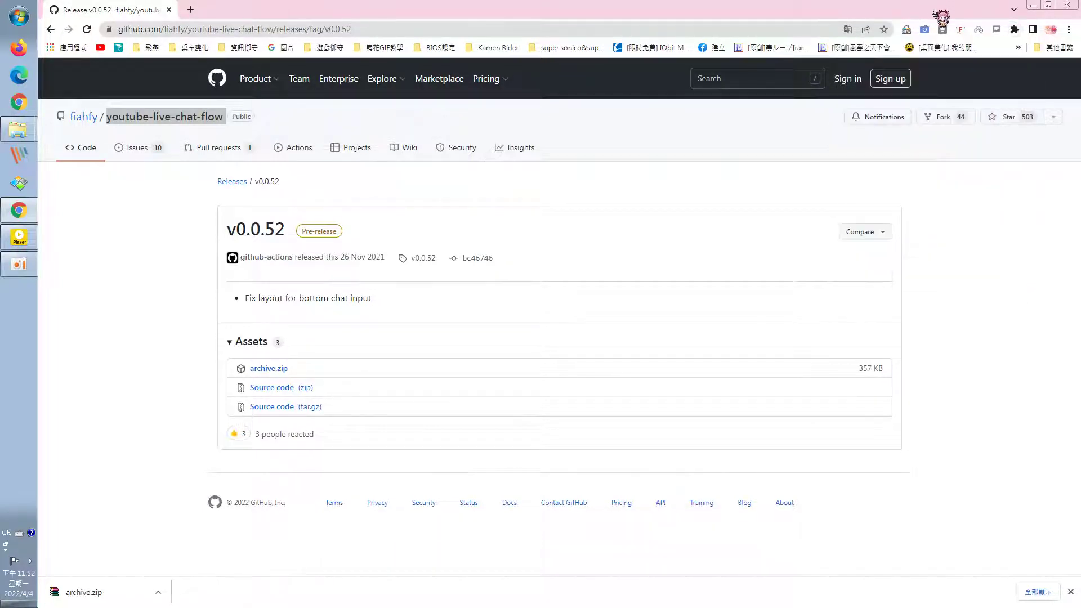
- Review the Flow Chat for YouTube Live options from General down to Others, and close the options and the extension's page
right_click(999, 34)
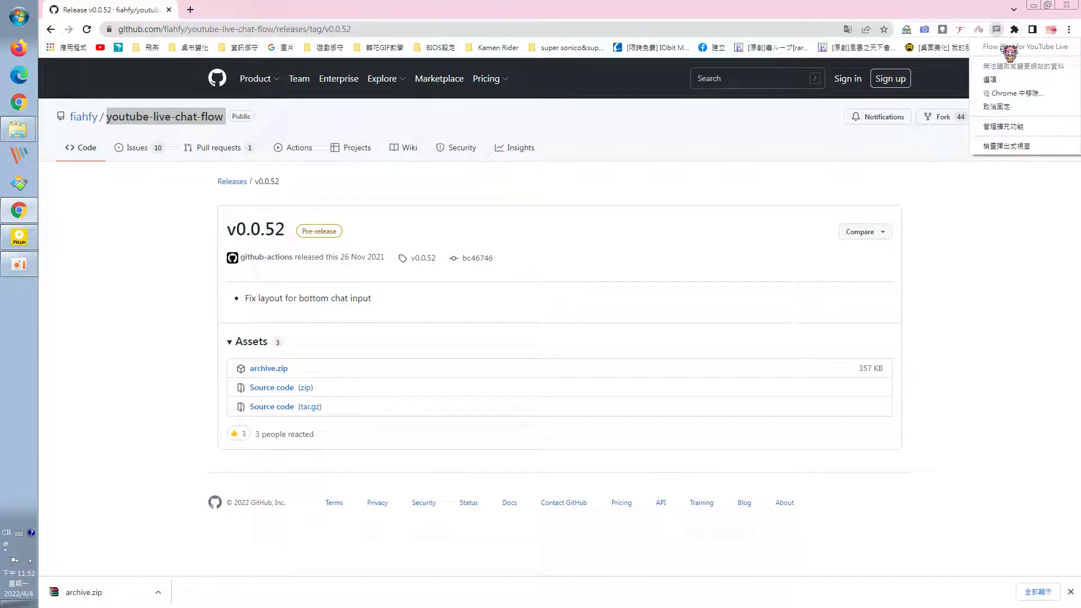
click(1004, 80)
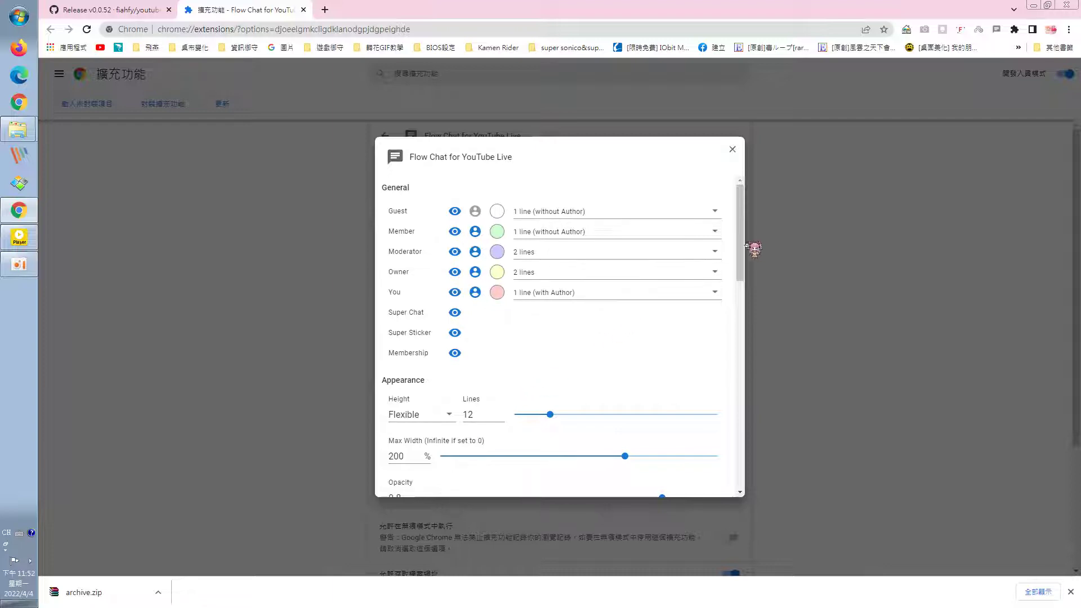
drag(741, 248, 684, 476)
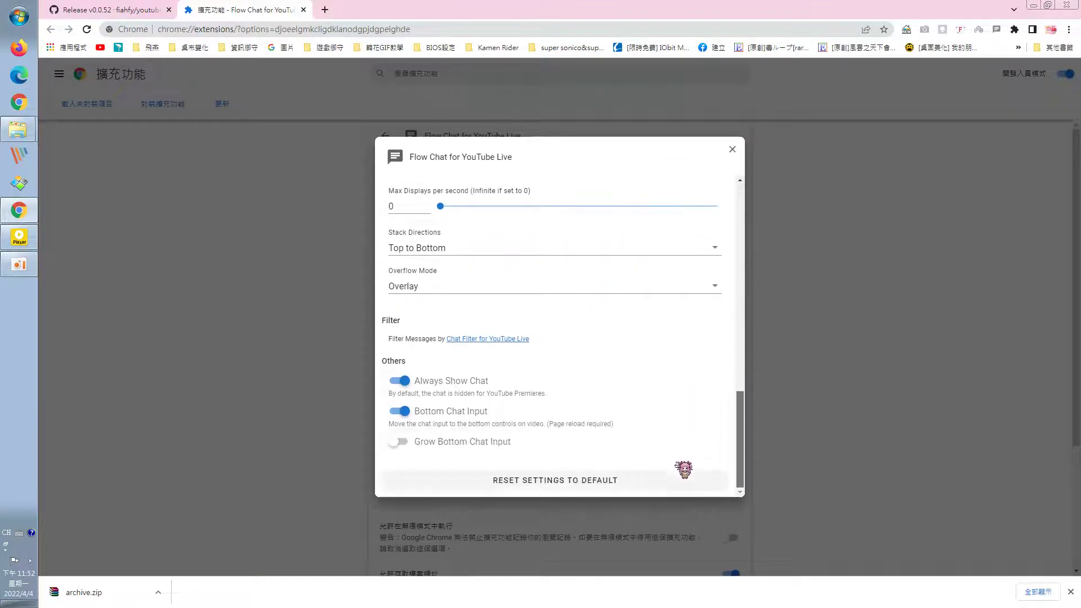
click(733, 151)
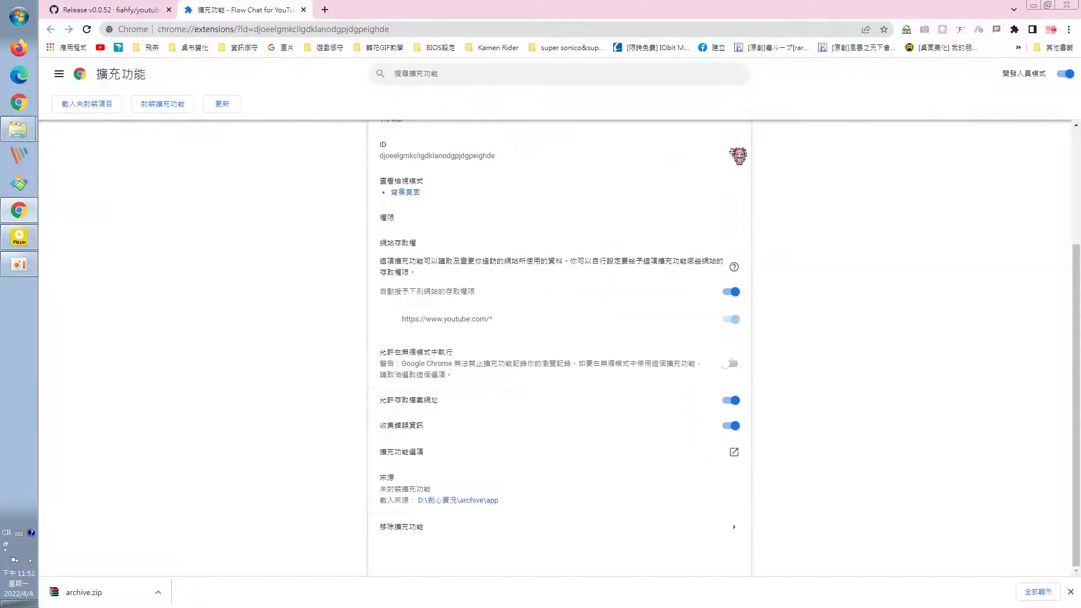
middle_click(181, 9)
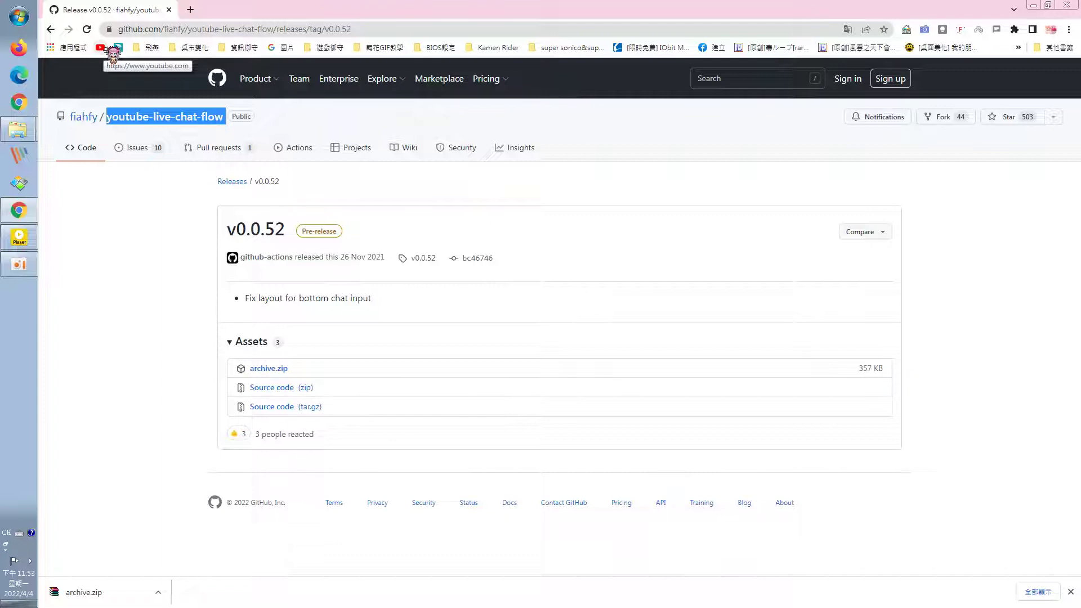
- Go to the signed-in account's own YouTube channel and open the PC Game 龍戰士4 livestream replay from its videos
click(113, 53)
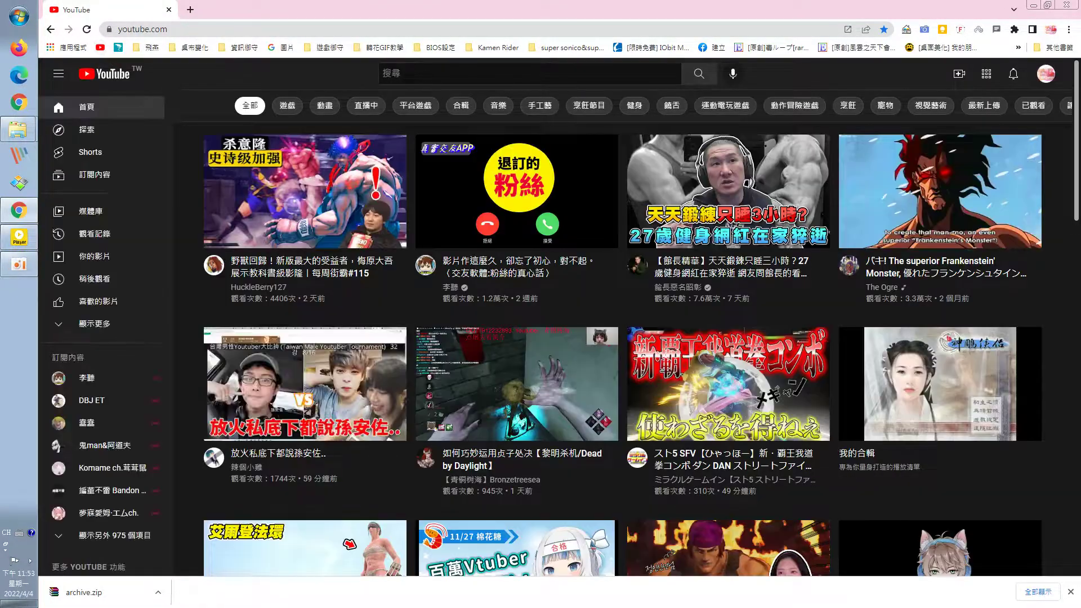
click(1046, 74)
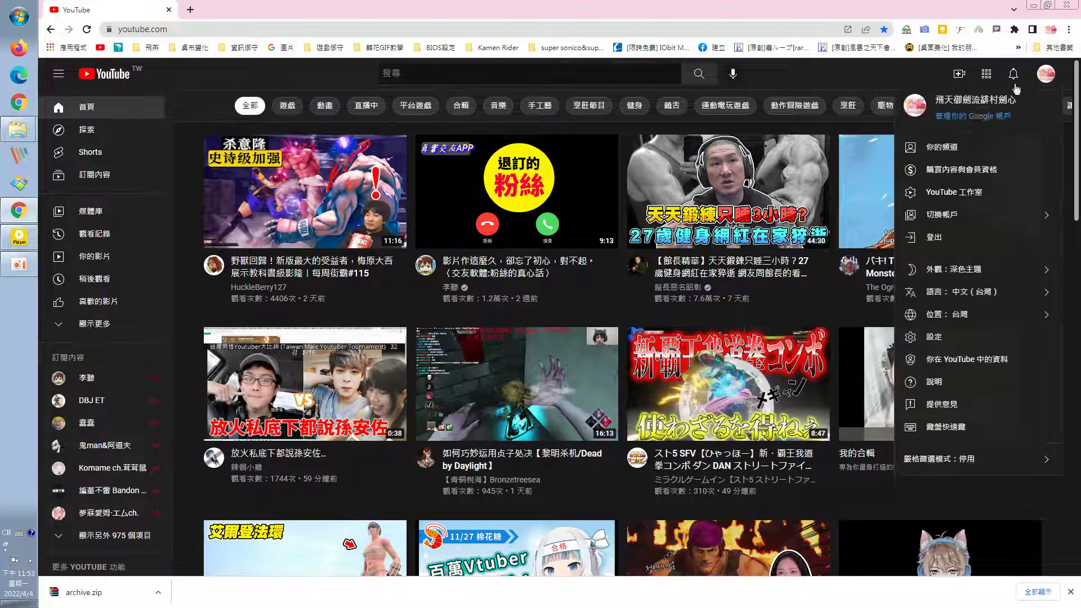
click(943, 148)
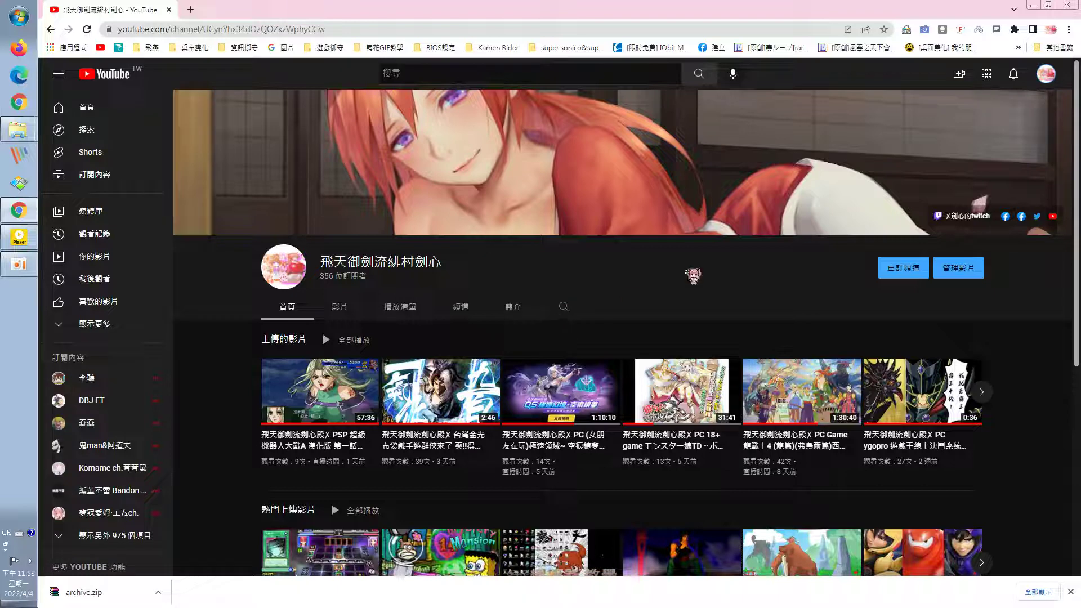
scroll(922, 265, down, 1)
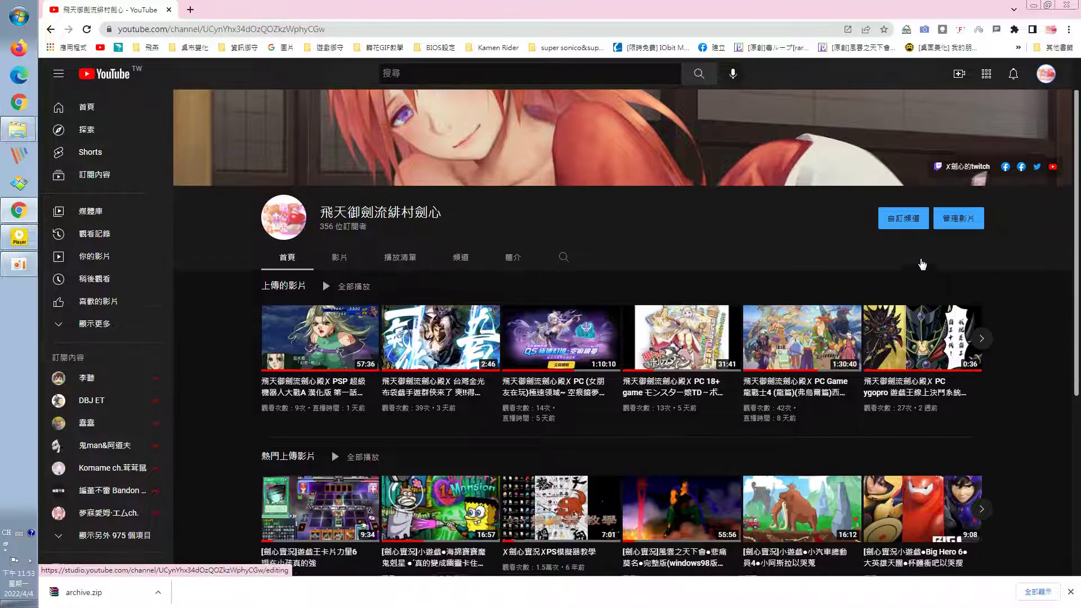
click(335, 252)
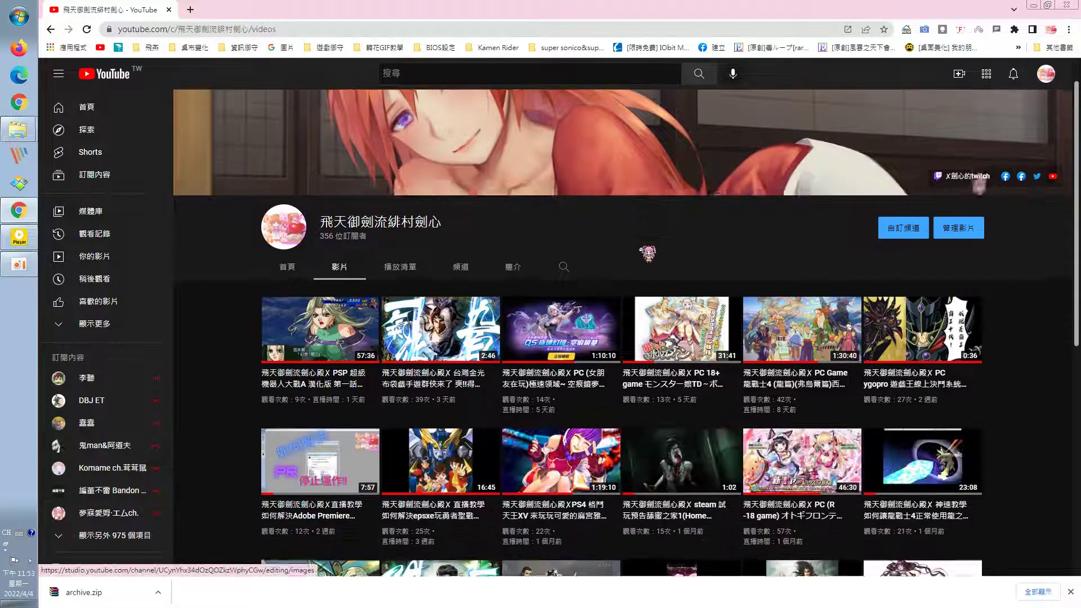
scroll(648, 254, down, 1)
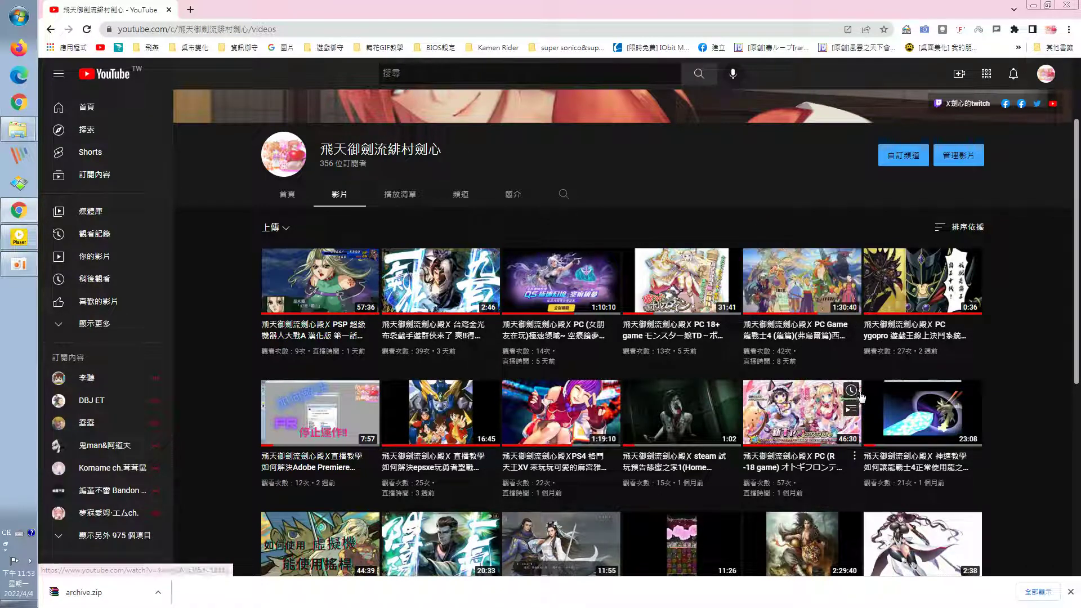
click(824, 342)
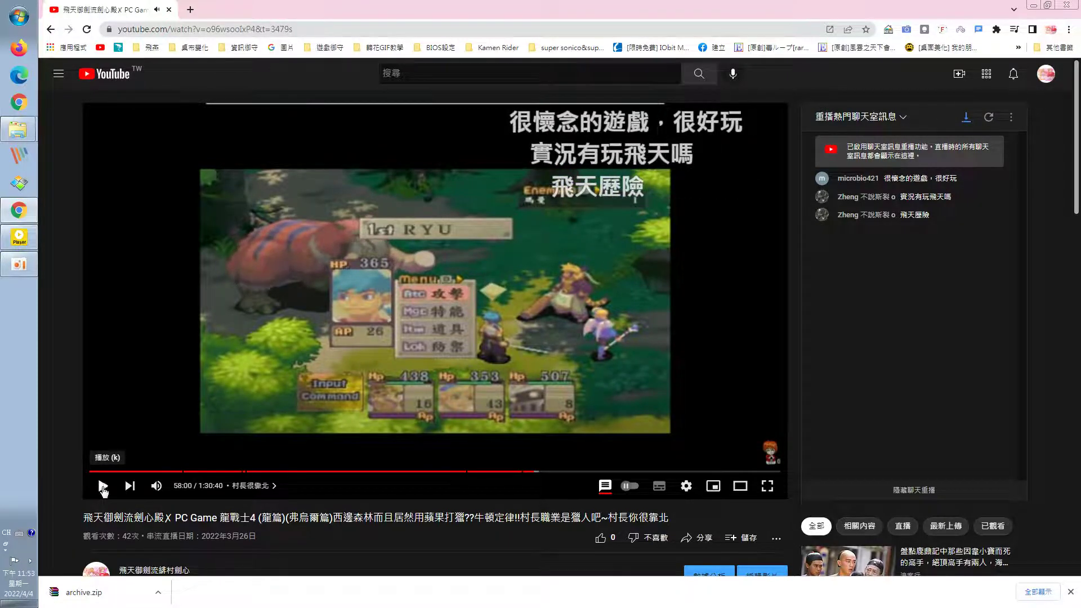
- Pause the livestream replay and turn off the flowing chat messages over the video
click(103, 487)
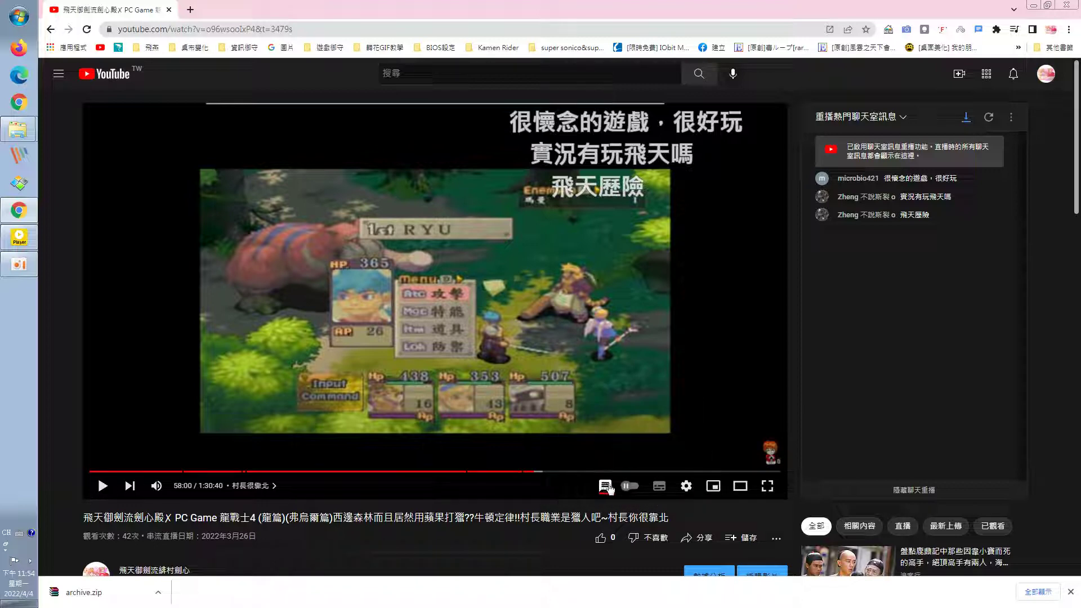
click(606, 488)
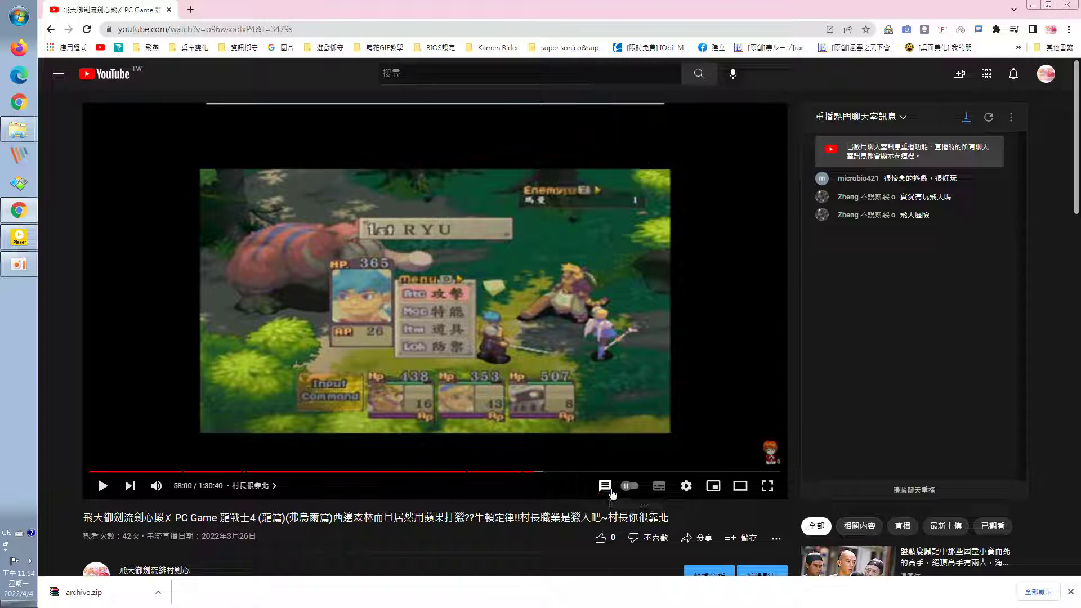